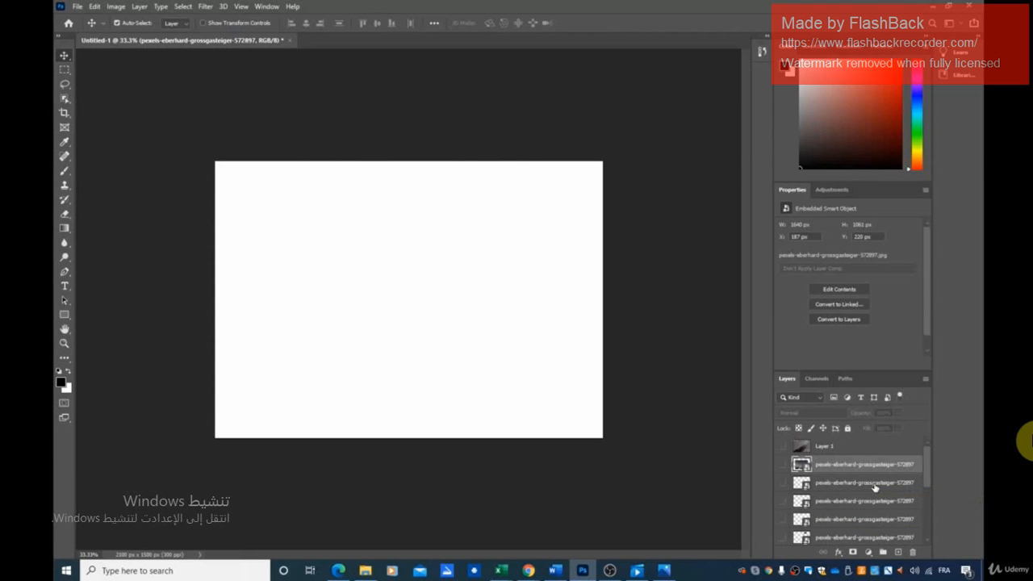
Show the second smart-object layer and move its small photo to the upper middle part of the canvas
{"action": "left_click", "coordinate": [842, 484]}
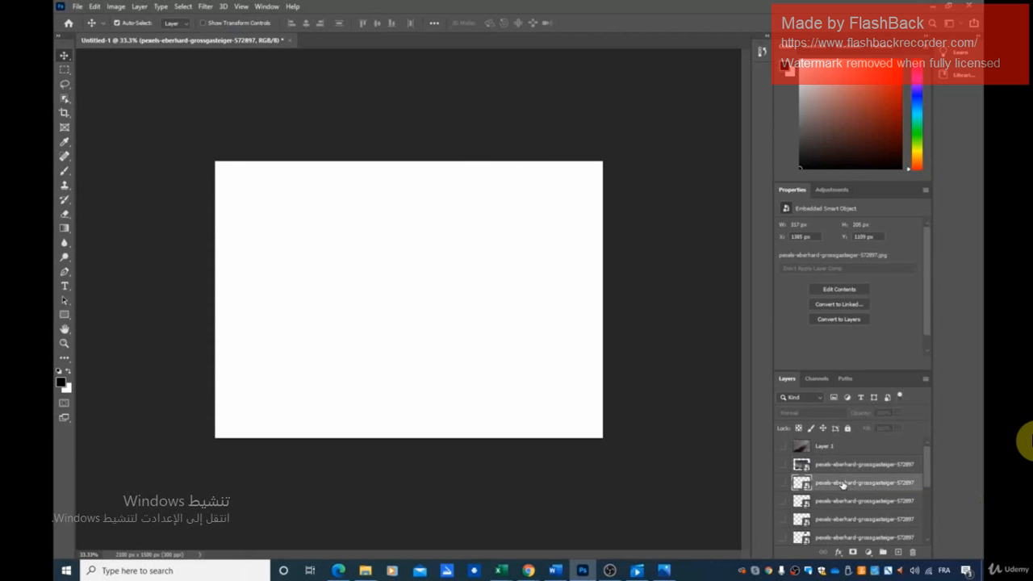
{"action": "left_click", "coordinate": [782, 483]}
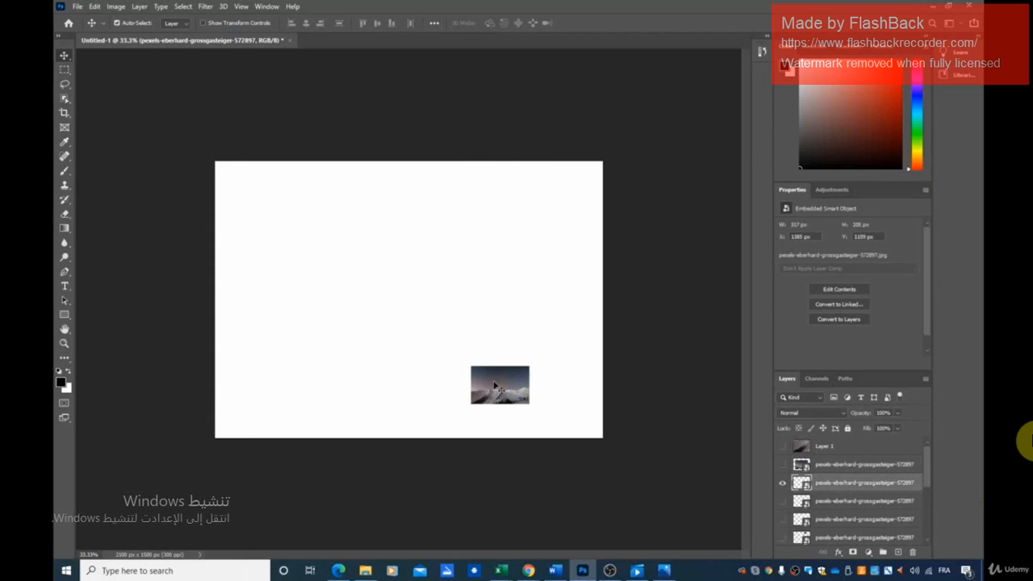
{"action": "left_click_drag", "start_coordinate": [496, 387], "coordinate": [368, 246]}
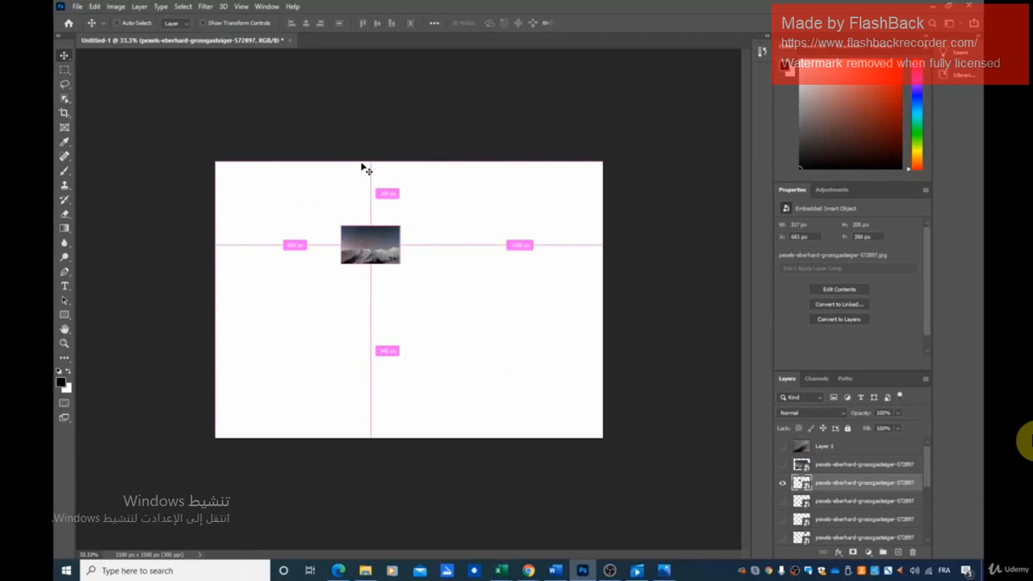
Enlarge the smart-object photo with Free Transform to about 11% scale and position it over the whole canvas
{"action": "key", "text": "ctrl+t"}
{"action": "left_click_drag", "start_coordinate": [400, 264], "coordinate": [557, 436]}
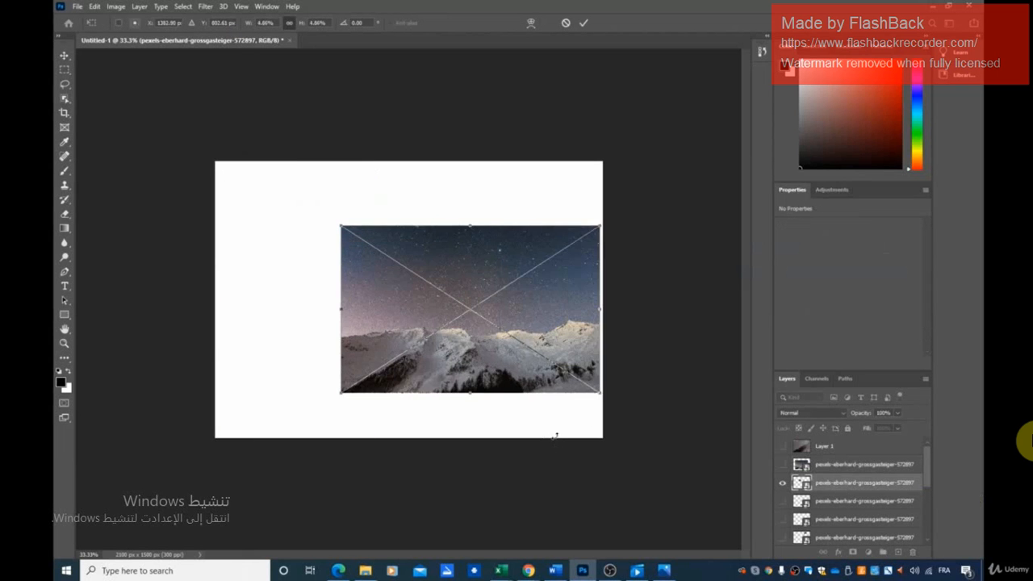
{"action": "left_click_drag", "start_coordinate": [500, 323], "coordinate": [370, 273]}
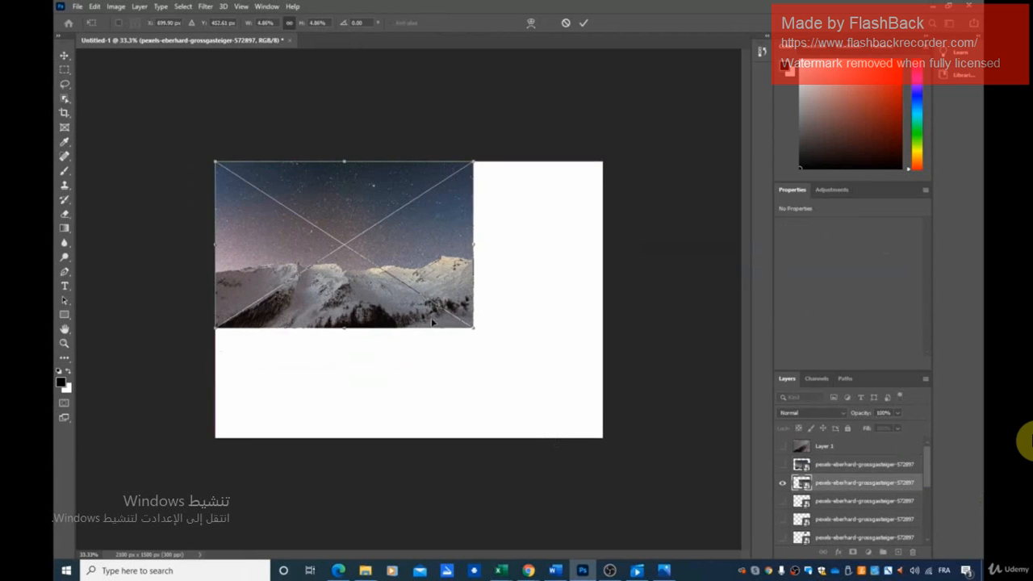
{"action": "left_click_drag", "start_coordinate": [473, 326], "coordinate": [650, 442]}
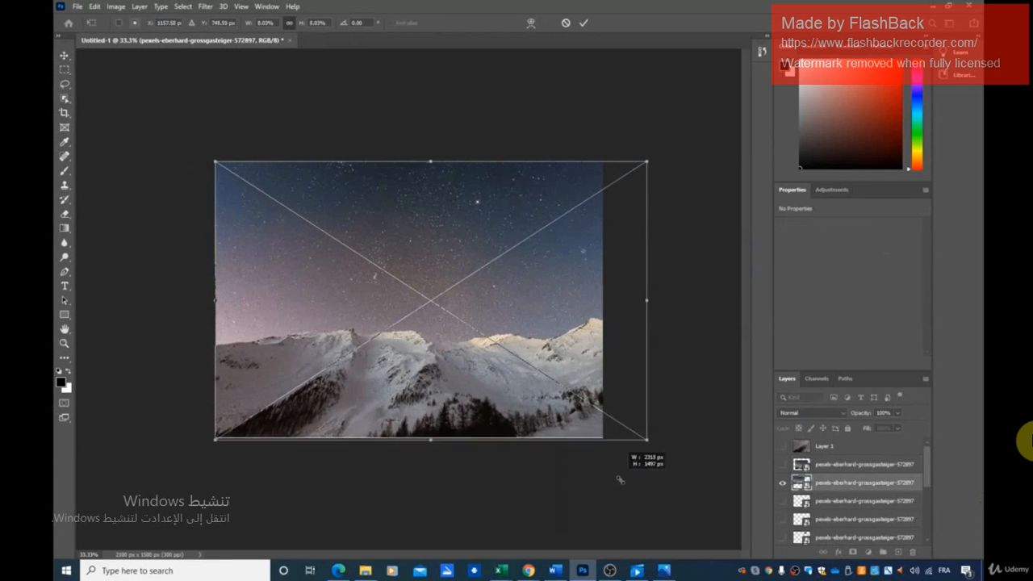
{"action": "left_click_drag", "start_coordinate": [499, 375], "coordinate": [438, 342]}
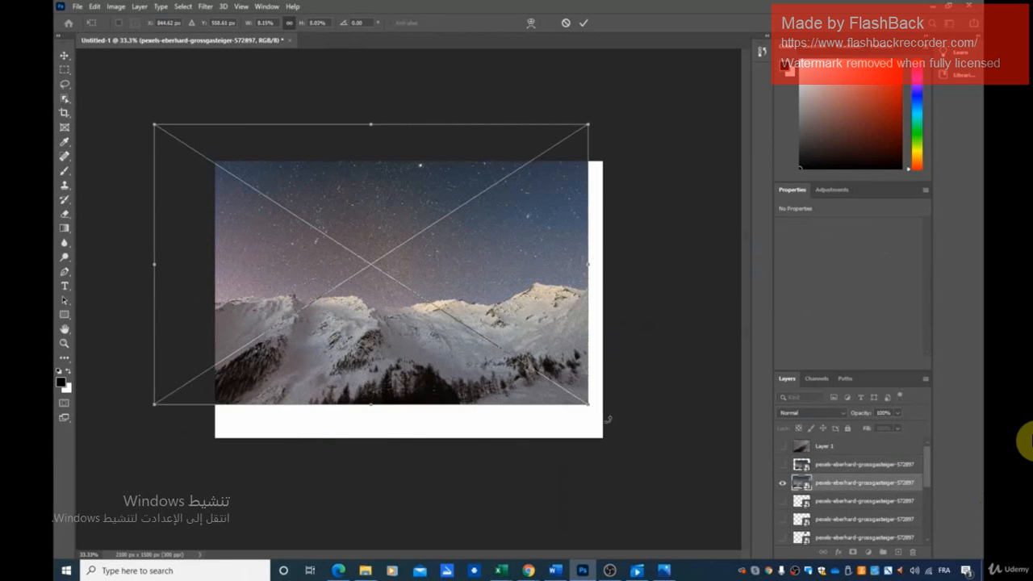
{"action": "left_click_drag", "start_coordinate": [595, 410], "coordinate": [724, 537]}
{"action": "left_click_drag", "start_coordinate": [488, 336], "coordinate": [388, 226]}
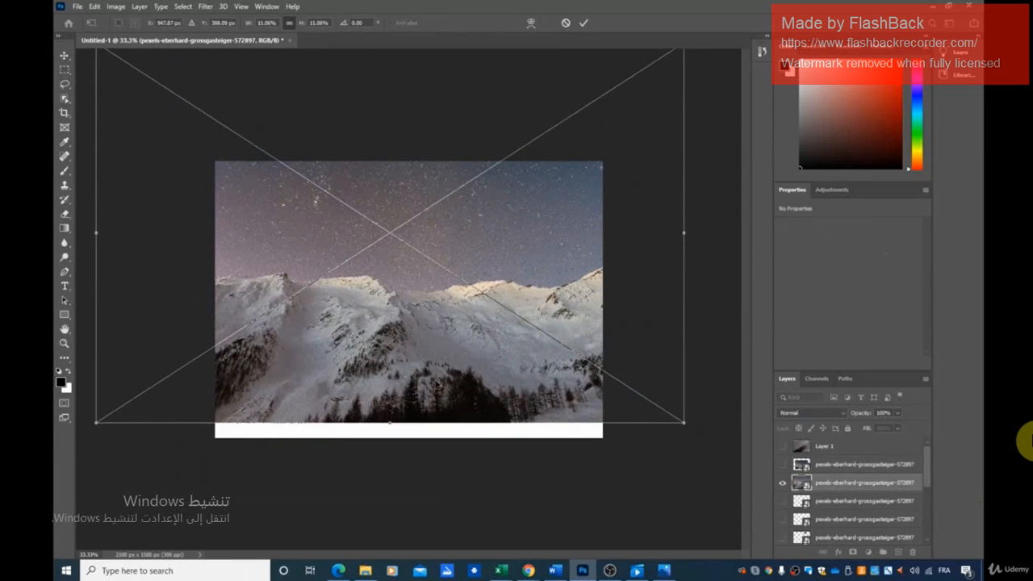
{"action": "left_click_drag", "start_coordinate": [428, 390], "coordinate": [449, 422]}
Shrink the smart-object photo to about 215 by 139 px and apply the transform
{"action": "left_click_drag", "start_coordinate": [704, 455], "coordinate": [366, 276]}
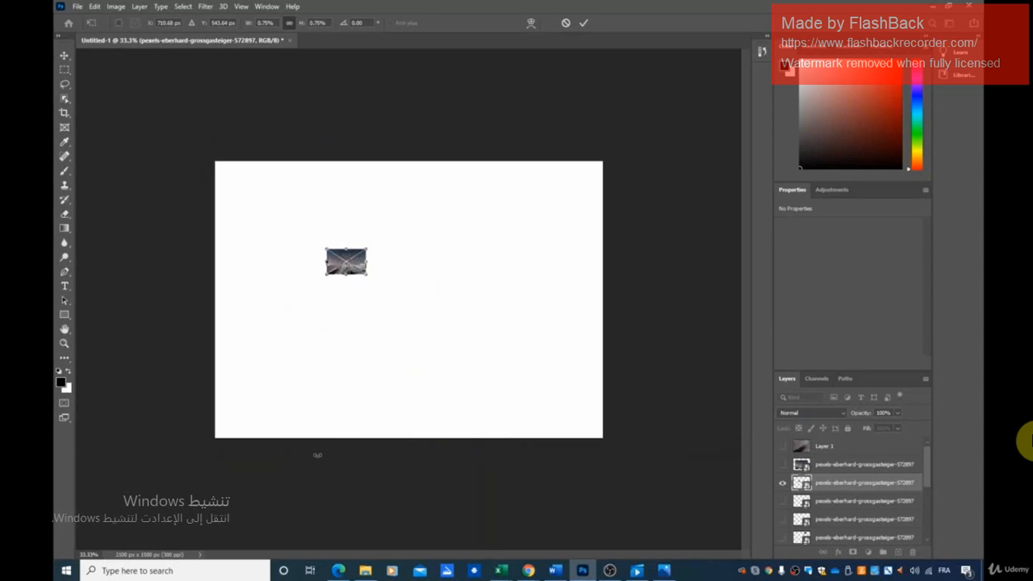
{"action": "key", "text": "ctrl+1"}
{"action": "key", "text": "ctrl+plus"}
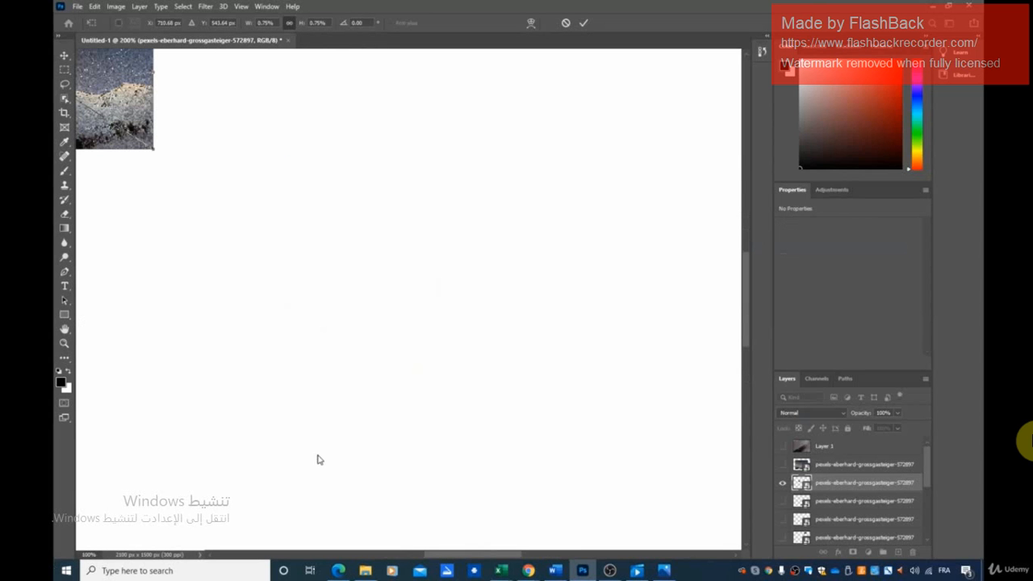
{"action": "left_click", "coordinate": [64, 54]}
Reposition the small smart-object photo to about X 821 px, Y 611 px and inspect its sharpness at 200% zoom
{"action": "left_click_drag", "start_coordinate": [171, 171], "coordinate": [368, 279]}
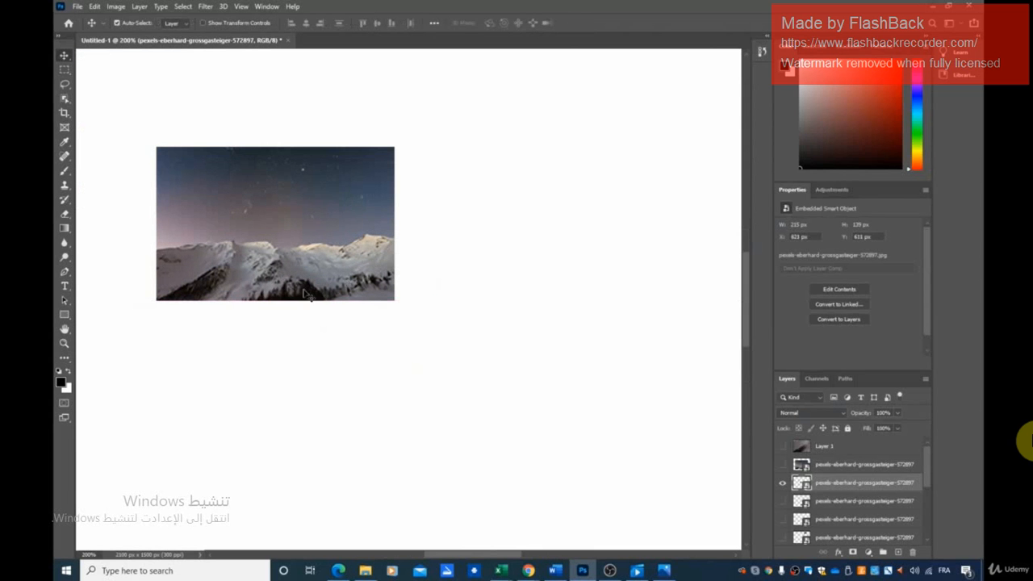
{"action": "key", "text": "Right"}
{"action": "key", "text": "Right"}
{"action": "key", "text": "Right"}
{"action": "key", "text": "Right"}
{"action": "key", "text": "Right"}
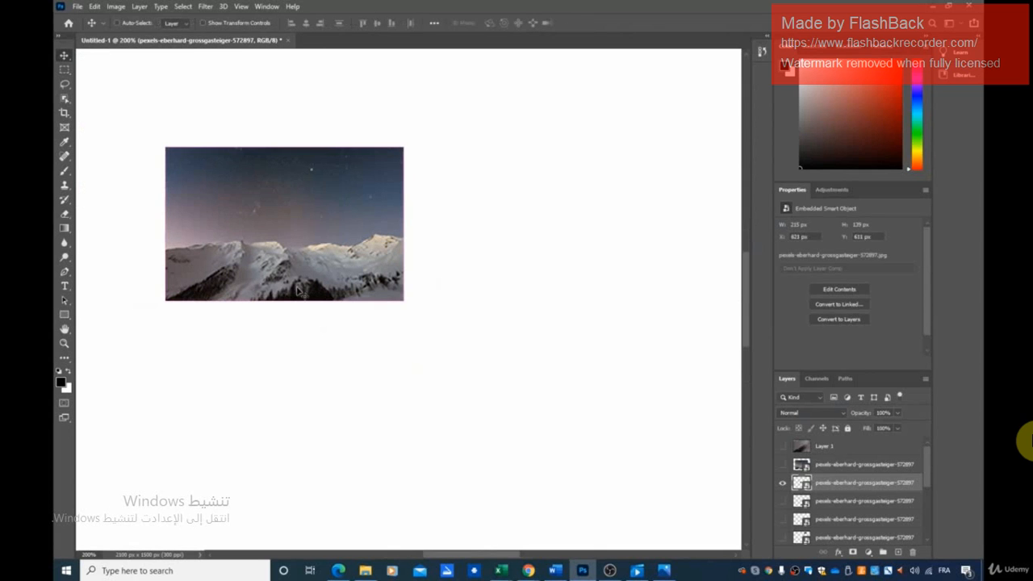
{"action": "left_click_drag", "start_coordinate": [298, 291], "coordinate": [308, 290]}
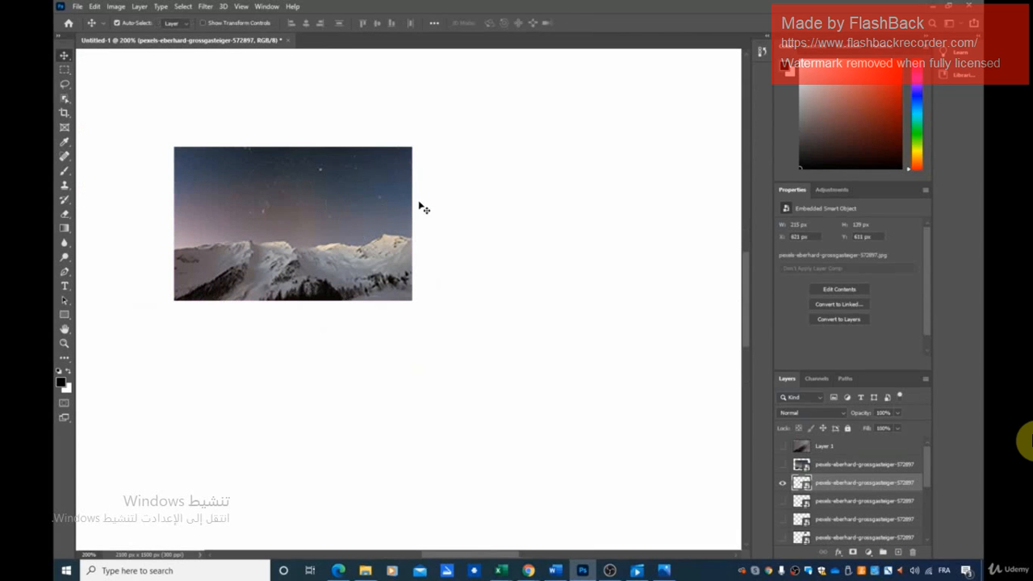
{"action": "left_click_drag", "start_coordinate": [449, 212], "coordinate": [414, 208]}
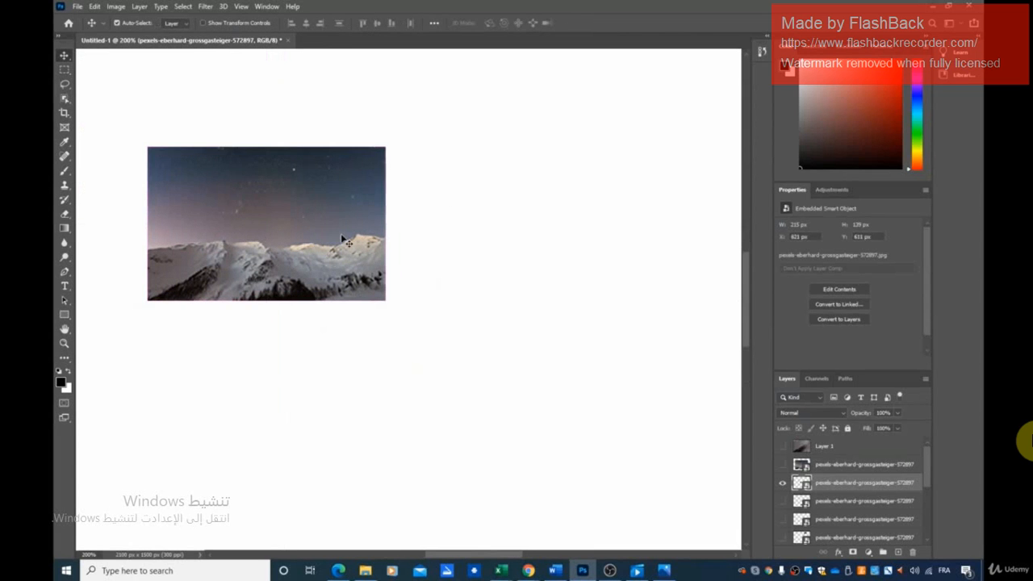
{"action": "key", "text": "ctrl+minus"}
{"action": "key", "text": "ctrl+minus"}
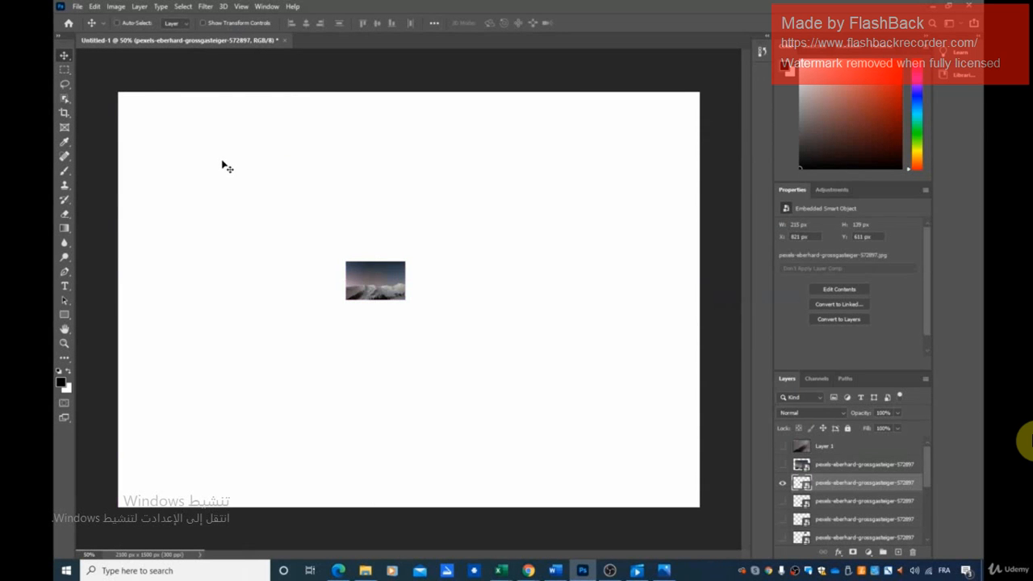
Enlarge the smart-object photo to about 2076 by 1342 px and place it so it nearly fills the canvas
{"action": "key", "text": "ctrl+t"}
{"action": "left_click_drag", "start_coordinate": [406, 300], "coordinate": [699, 488]}
{"action": "left_click_drag", "start_coordinate": [560, 420], "coordinate": [380, 267]}
{"action": "left_click_drag", "start_coordinate": [519, 336], "coordinate": [721, 533]}
{"action": "left_click_drag", "start_coordinate": [589, 415], "coordinate": [542, 406]}
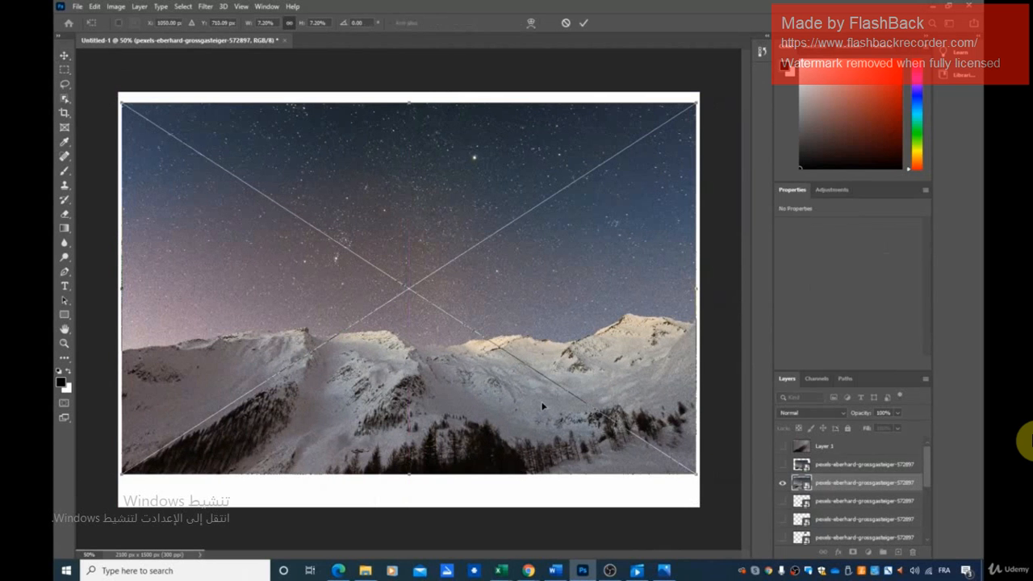
Apply the transform, hide the enlarged smart-object layer and show Layer 1 instead
{"action": "left_click", "coordinate": [784, 485]}
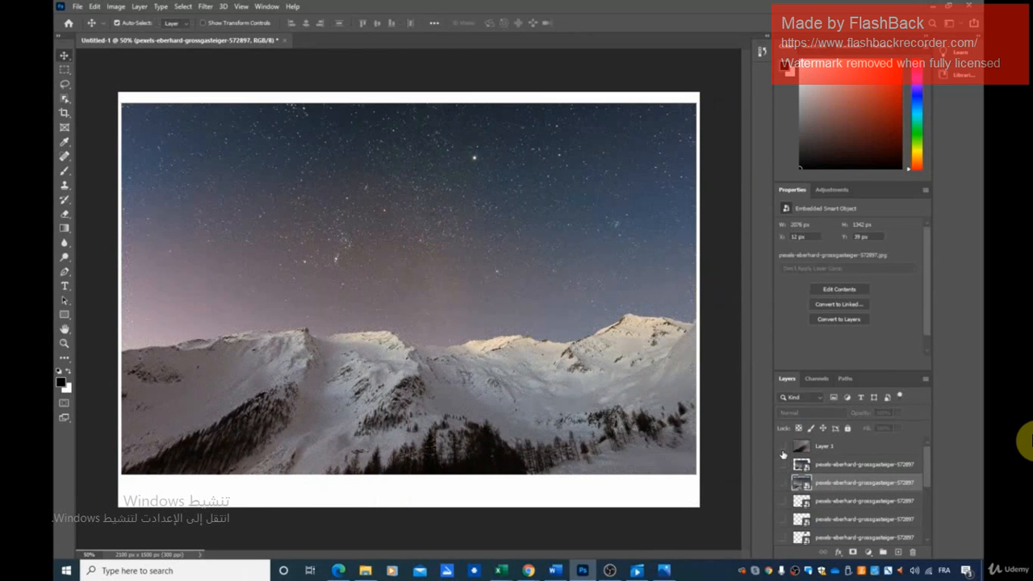
{"action": "left_click", "coordinate": [782, 449]}
{"action": "left_click", "coordinate": [781, 448]}
Move Layer 1 around the canvas to examine different parts of the oversized photo
{"action": "left_click_drag", "start_coordinate": [514, 312], "coordinate": [487, 320]}
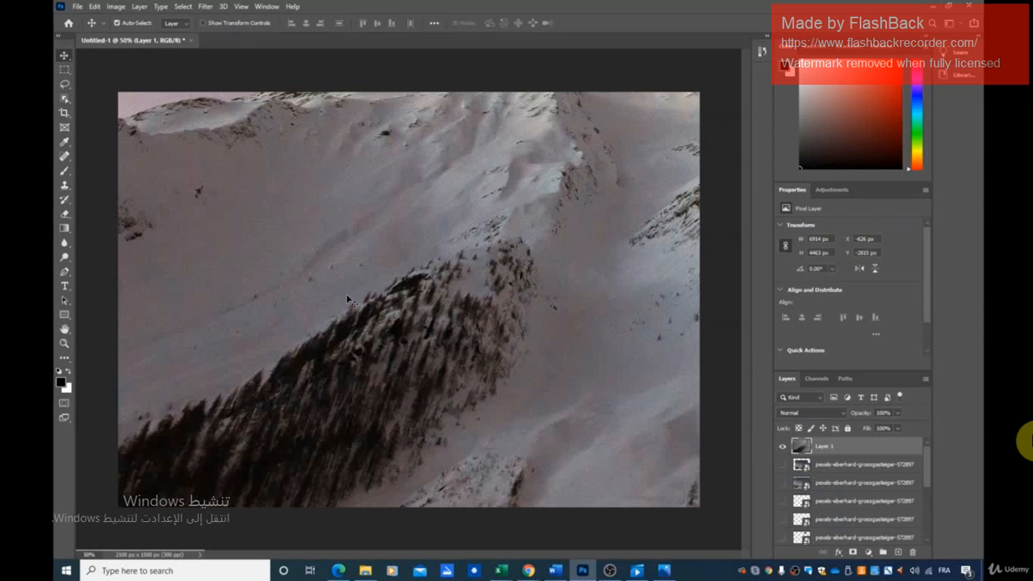
{"action": "left_click_drag", "start_coordinate": [379, 282], "coordinate": [499, 487]}
{"action": "left_click_drag", "start_coordinate": [307, 220], "coordinate": [481, 268]}
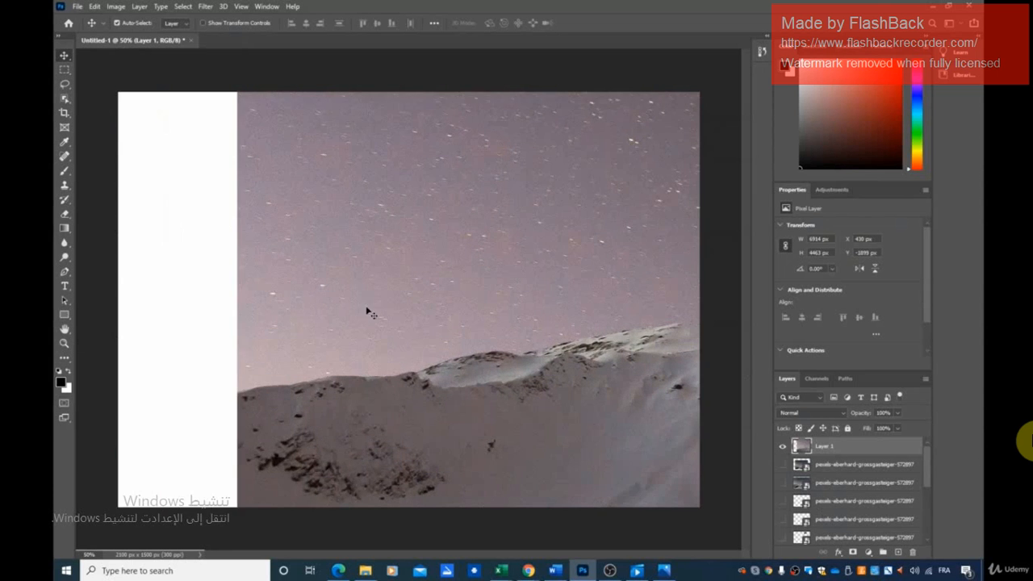
{"action": "left_click_drag", "start_coordinate": [541, 420], "coordinate": [380, 219]}
{"action": "left_click_drag", "start_coordinate": [524, 282], "coordinate": [270, 161]}
{"action": "left_click_drag", "start_coordinate": [484, 317], "coordinate": [349, 226]}
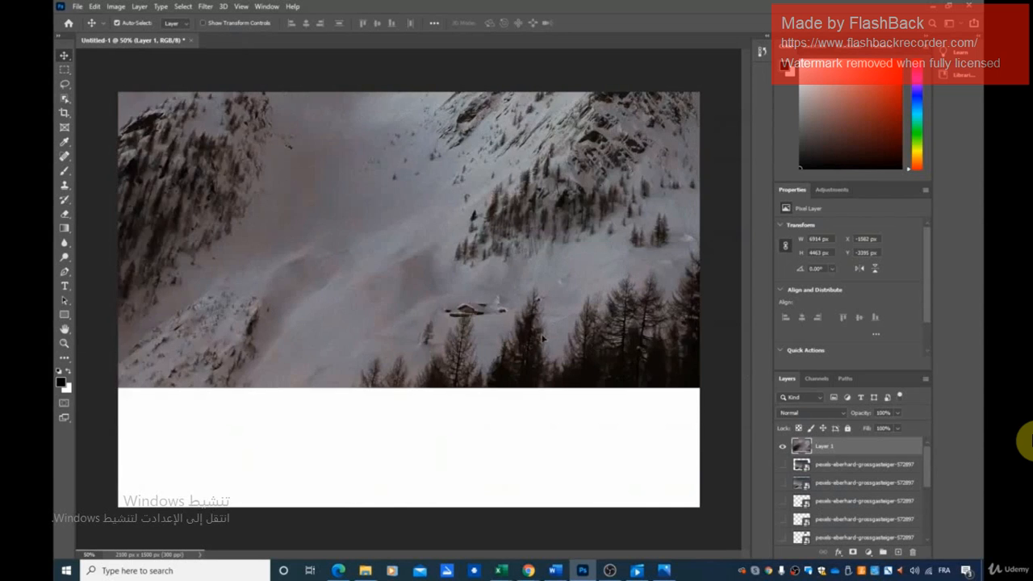
{"action": "left_click_drag", "start_coordinate": [569, 357], "coordinate": [248, 353]}
{"action": "left_click_drag", "start_coordinate": [517, 386], "coordinate": [145, 510]}
{"action": "left_click_drag", "start_coordinate": [557, 295], "coordinate": [340, 356]}
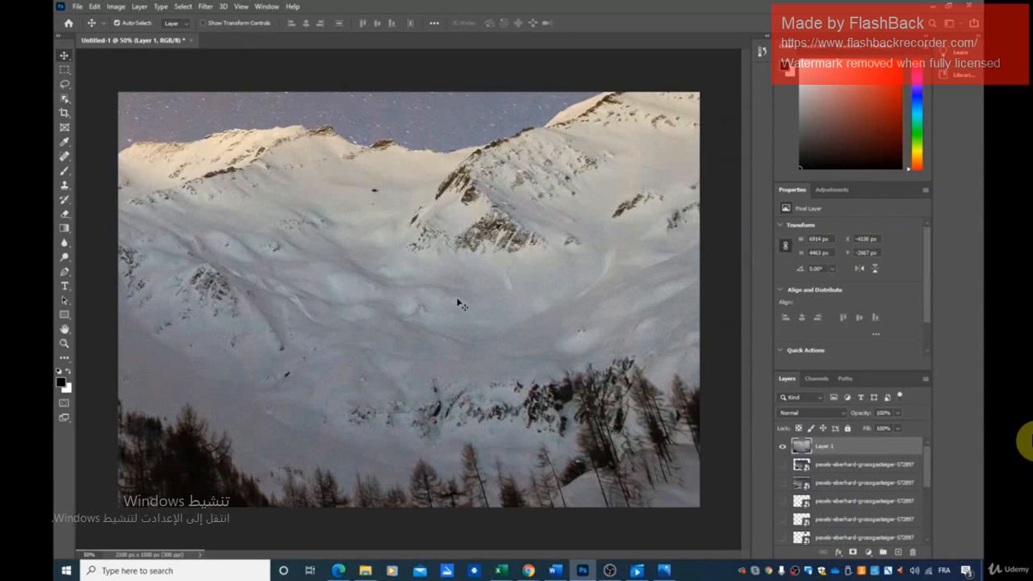
{"action": "left_click_drag", "start_coordinate": [514, 283], "coordinate": [315, 303]}
{"action": "left_click_drag", "start_coordinate": [473, 281], "coordinate": [385, 428]}
{"action": "left_click_drag", "start_coordinate": [462, 360], "coordinate": [547, 442]}
{"action": "left_click_drag", "start_coordinate": [311, 245], "coordinate": [470, 263]}
{"action": "left_click_drag", "start_coordinate": [330, 212], "coordinate": [474, 247]}
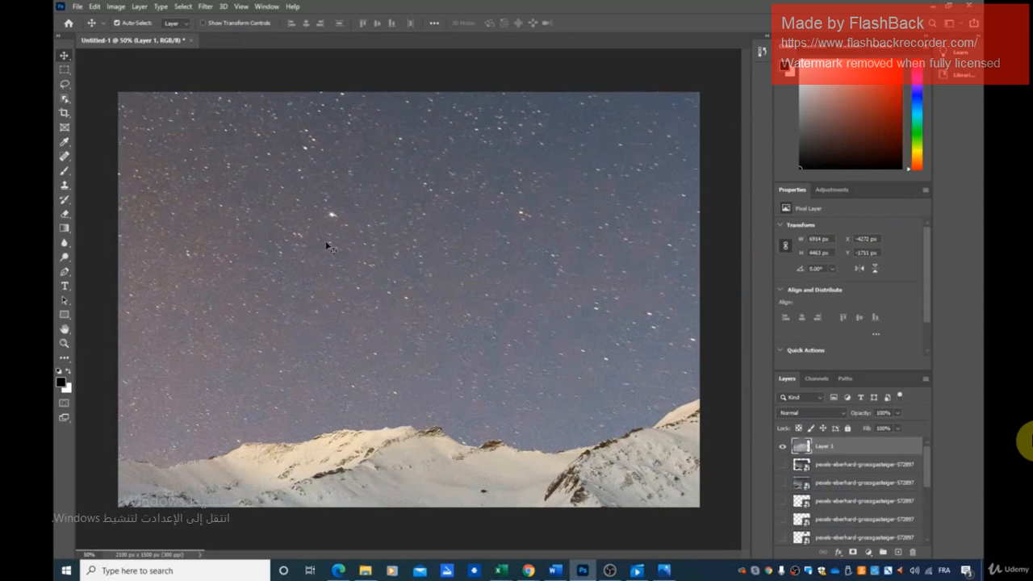
{"action": "mouse_move", "coordinate": [326, 246]}
{"action": "left_mouse_down"}
{"action": "mouse_move", "coordinate": [347, 222]}
{"action": "mouse_move", "coordinate": [337, 233]}
{"action": "left_mouse_up"}
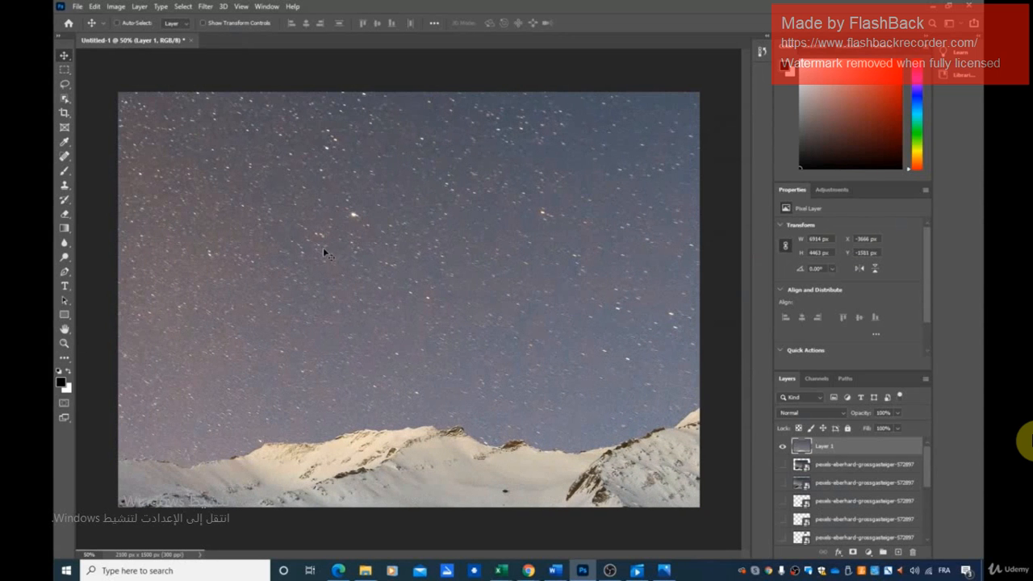
Shrink Layer 1 with Free Transform to about 498 by 322 px, viewing it at 10% zoom, and apply the transform
{"action": "key", "text": "ctrl+t"}
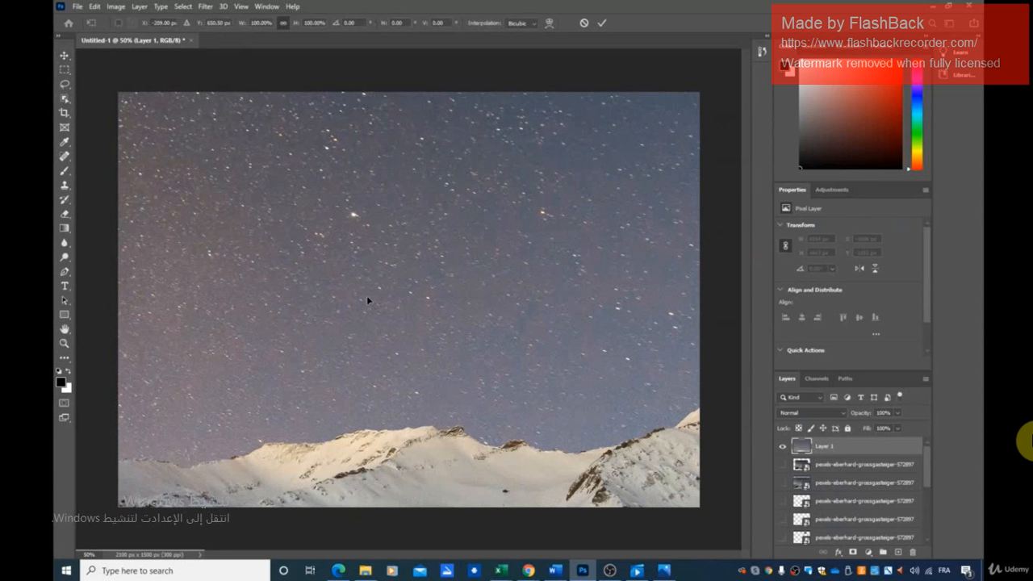
{"action": "left_click_drag", "start_coordinate": [293, 282], "coordinate": [583, 261]}
{"action": "left_click", "coordinate": [90, 555]}
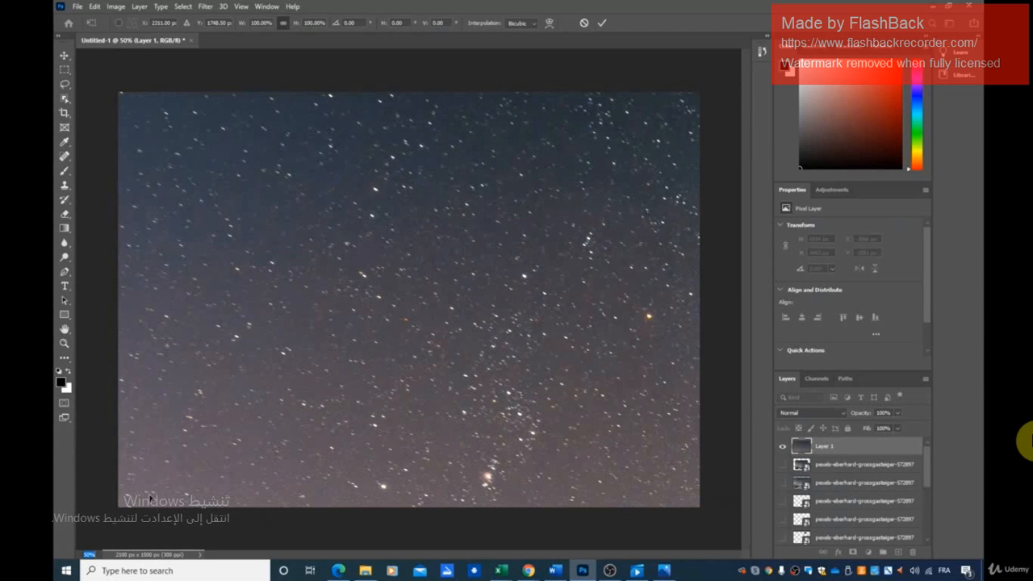
{"action": "type", "text": "30"}
{"action": "key", "text": "Return"}
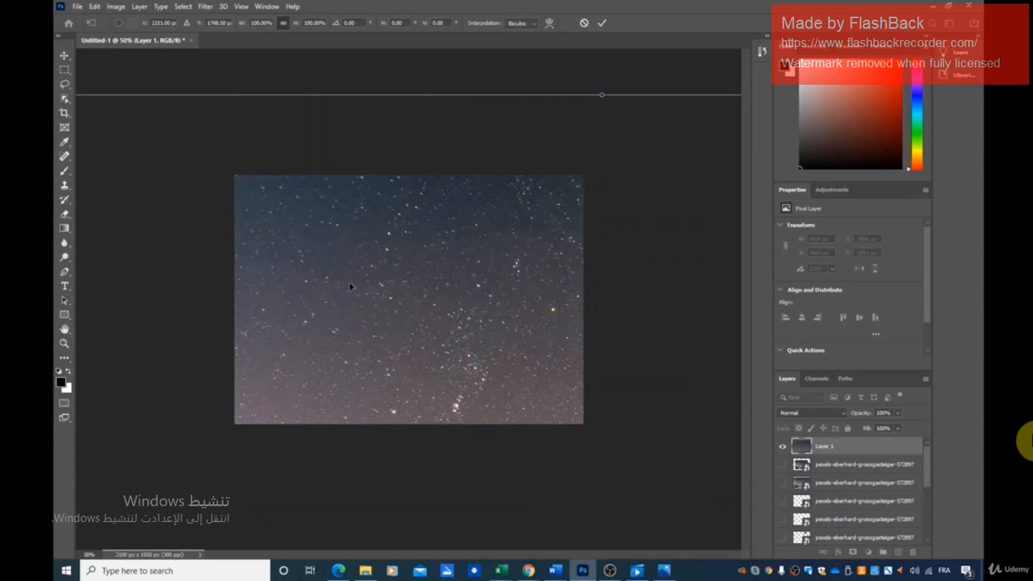
{"action": "left_click", "coordinate": [89, 555]}
{"action": "type", "text": "10"}
{"action": "key", "text": "Return"}
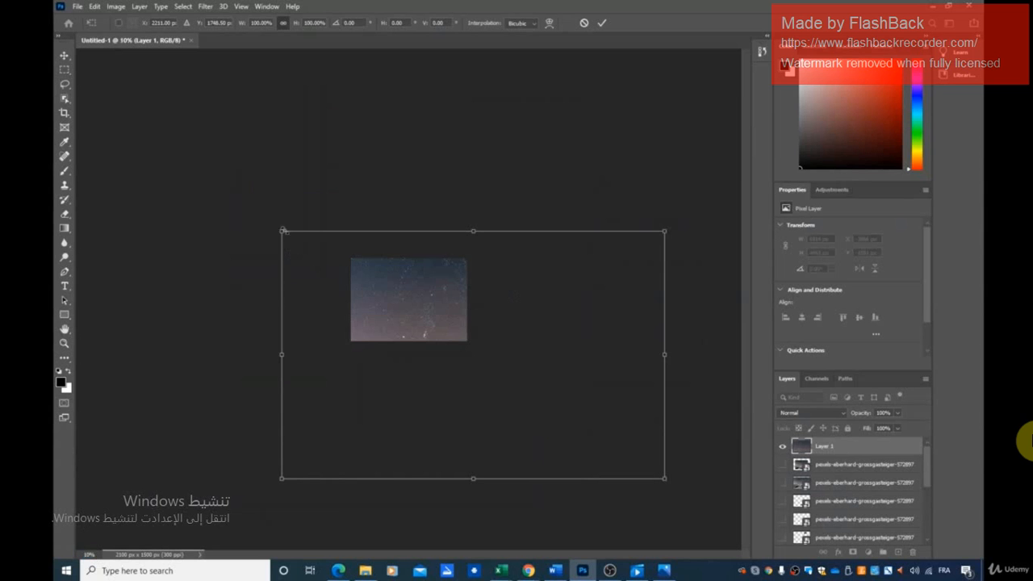
{"action": "left_click_drag", "start_coordinate": [280, 233], "coordinate": [424, 324]}
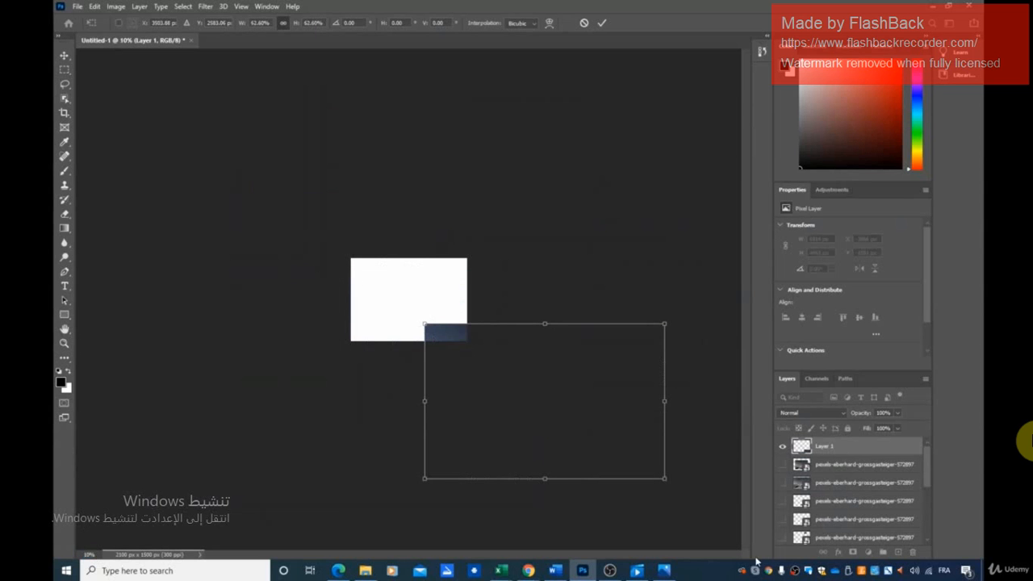
{"action": "left_click_drag", "start_coordinate": [669, 481], "coordinate": [435, 329]}
{"action": "left_click", "coordinate": [64, 56]}
Move the shrunken Layer 1 photo to about X 725 px, Y 547 px and inspect it at 200% zoom
{"action": "left_click_drag", "start_coordinate": [418, 304], "coordinate": [391, 285]}
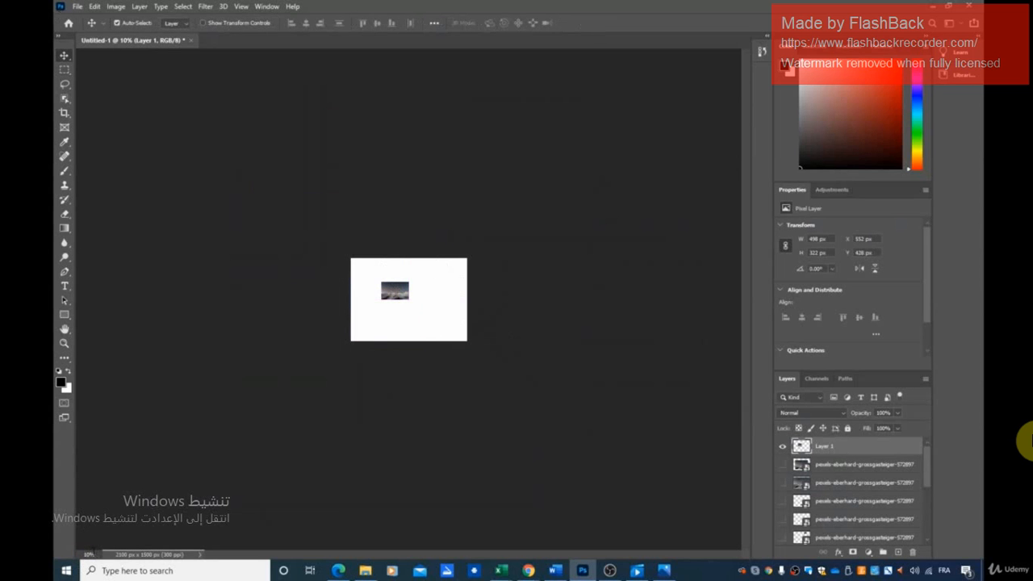
{"action": "key", "text": "ctrl+plus"}
{"action": "key", "text": "ctrl+plus"}
{"action": "key", "text": "ctrl+plus"}
{"action": "key", "text": "ctrl+plus"}
{"action": "key", "text": "ctrl+plus"}
{"action": "key", "text": "ctrl+plus"}
{"action": "key", "text": "ctrl+plus"}
{"action": "key", "text": "ctrl+plus"}
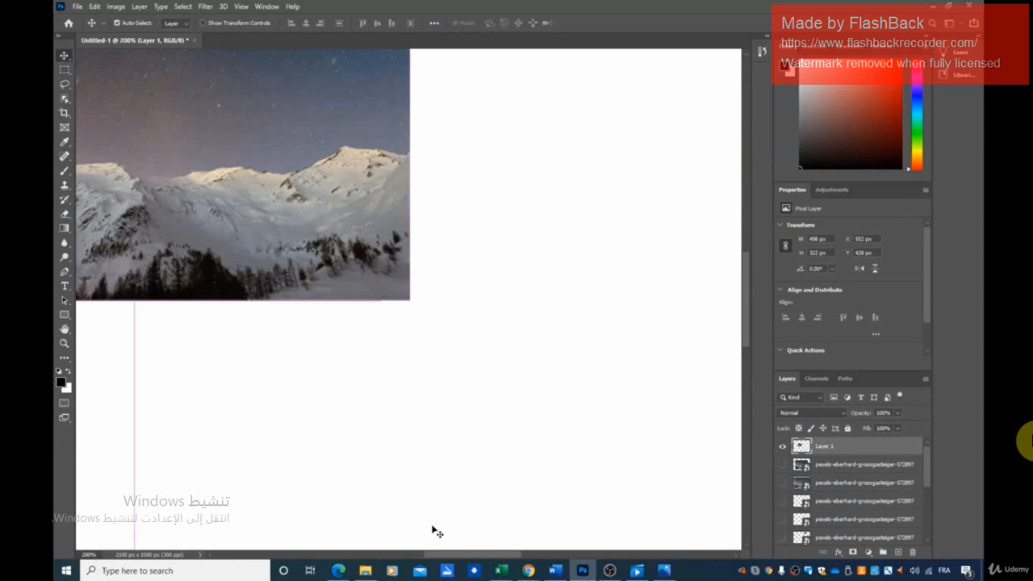
{"action": "left_click_drag", "start_coordinate": [212, 220], "coordinate": [404, 351]}
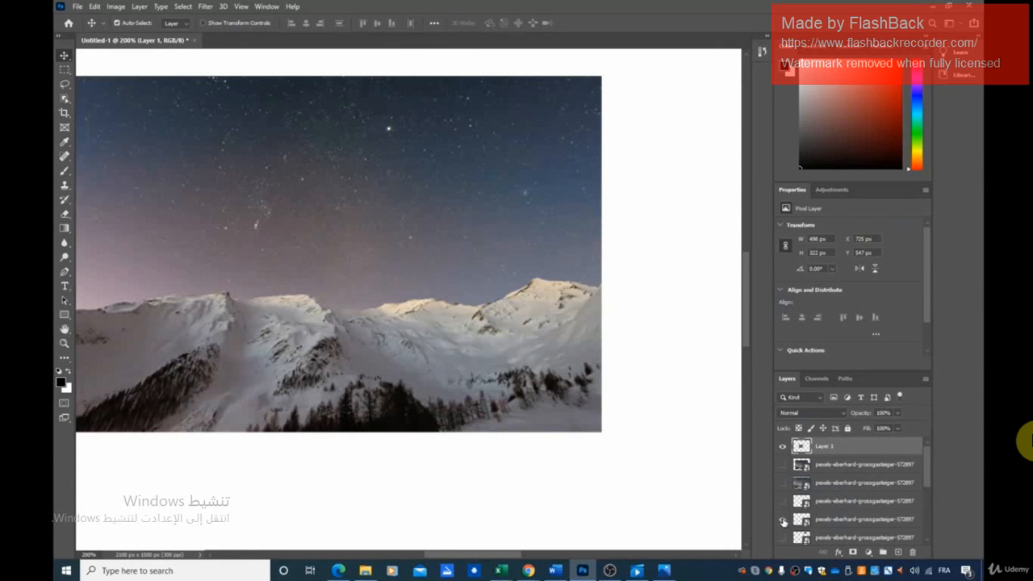
Show a small smart-object copy again and shrink Layer 1 with Free Transform to about 260 by 168 px
{"action": "left_click", "coordinate": [783, 522]}
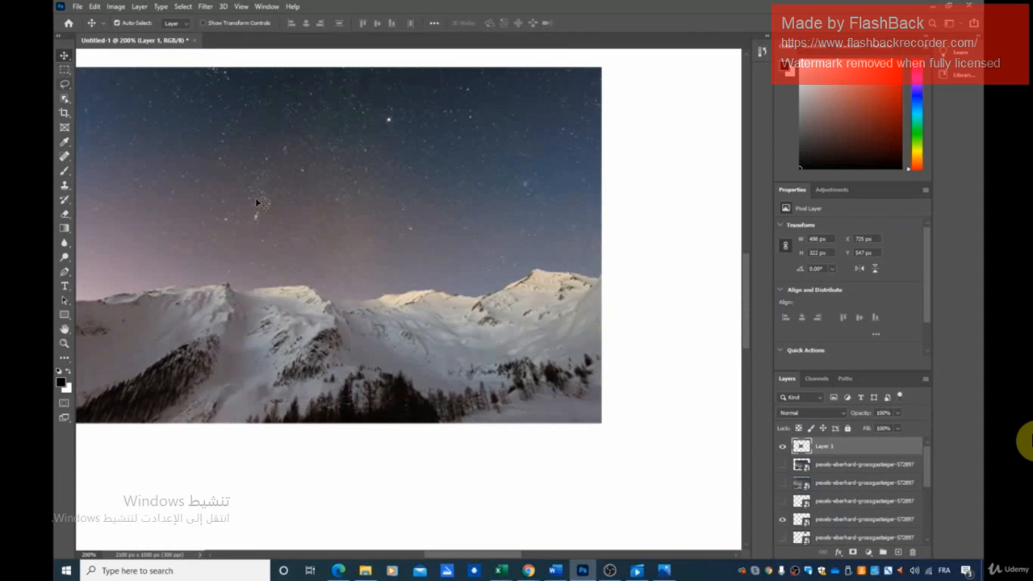
{"action": "key", "text": "ctrl+t"}
{"action": "left_click_drag", "start_coordinate": [600, 423], "coordinate": [317, 280]}
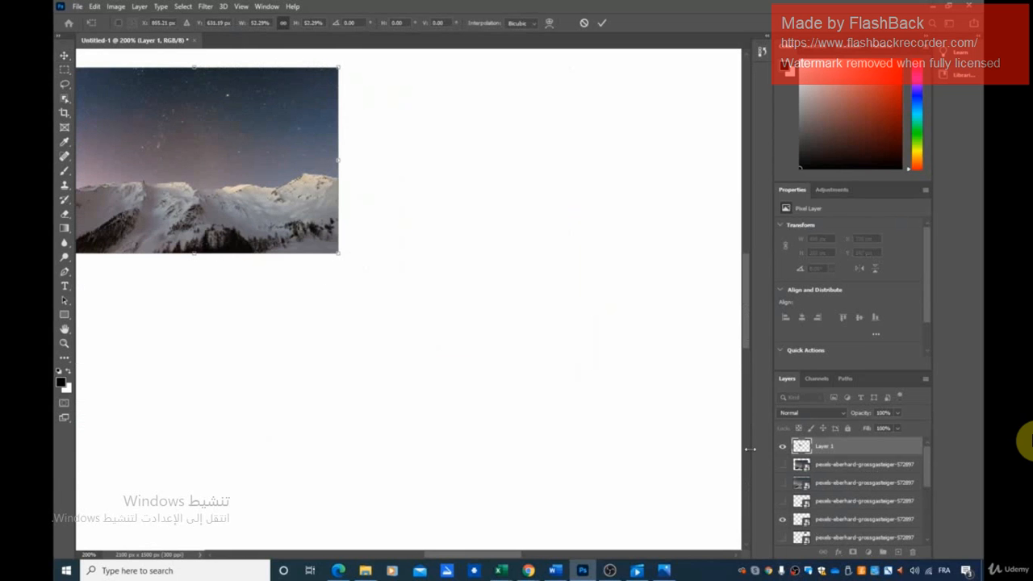
{"action": "scroll", "coordinate": [637, 461], "scroll_direction": "up", "scroll_amount": 1}
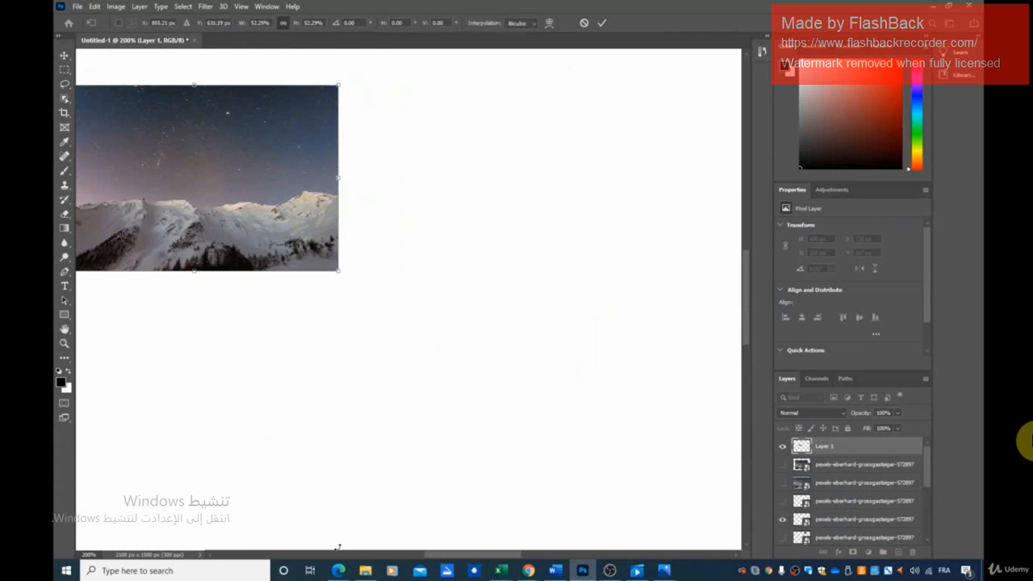
{"action": "key", "text": "ctrl+minus"}
{"action": "key", "text": "ctrl+minus"}
{"action": "key", "text": "ctrl+minus"}
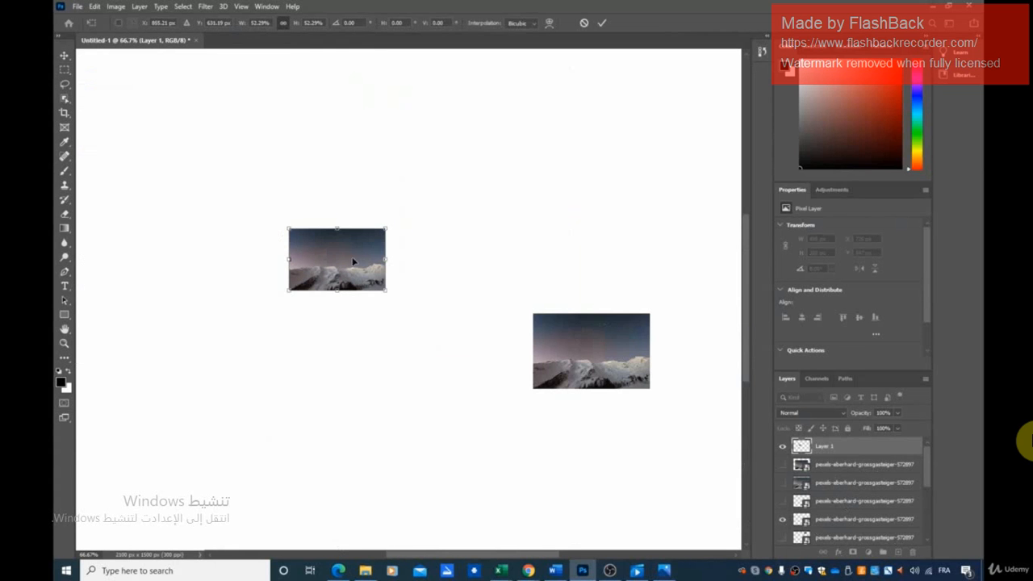
{"action": "left_click", "coordinate": [64, 55]}
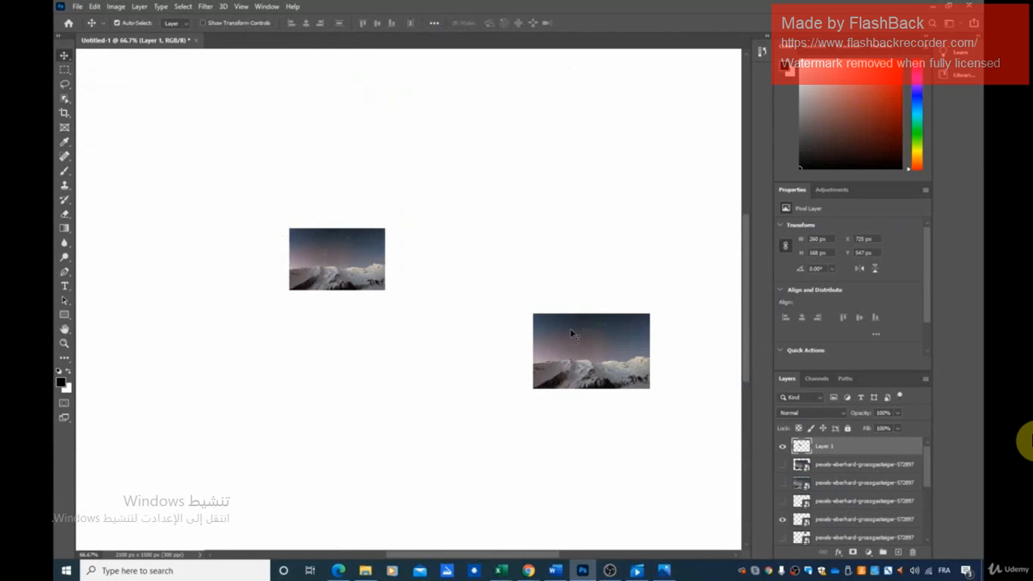
Move the smart-object photo beside Layer 1 to about X 1173 px, Y 529 px, and place its layer directly below Layer 1
{"action": "left_click", "coordinate": [570, 327]}
{"action": "left_click_drag", "start_coordinate": [558, 318], "coordinate": [480, 226]}
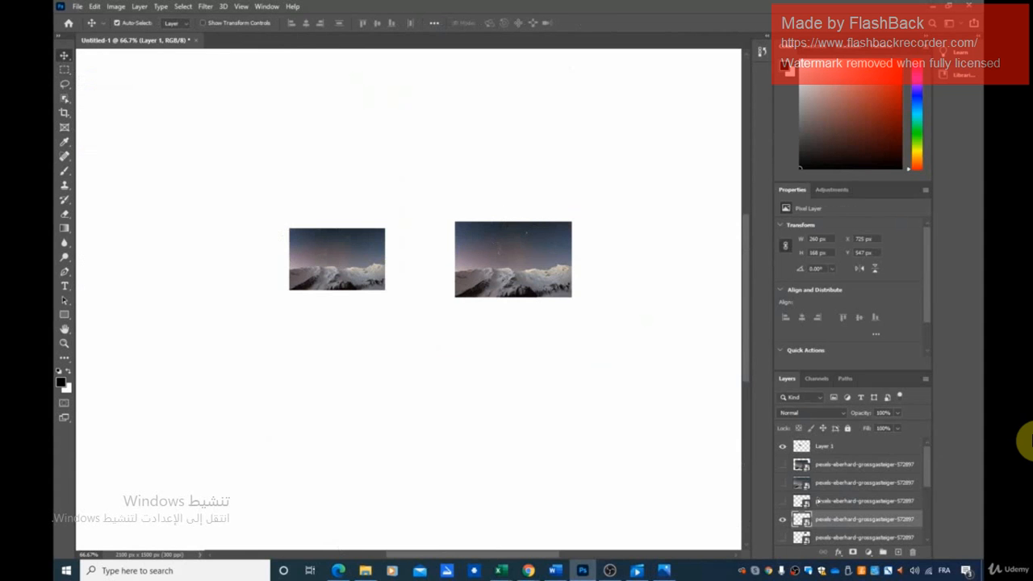
{"action": "left_click_drag", "start_coordinate": [827, 518], "coordinate": [827, 457]}
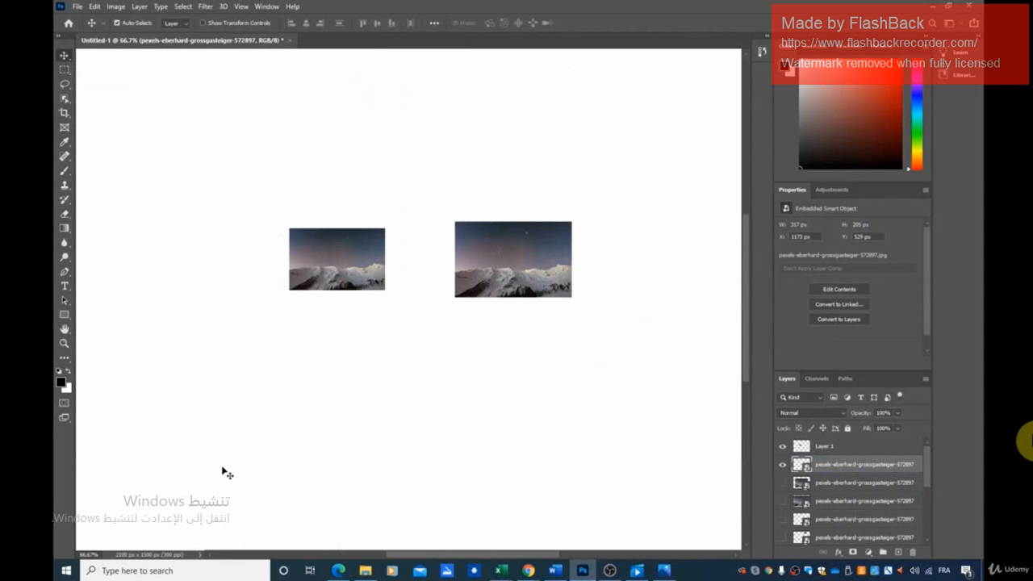
Examine the shrunken Layer 1 photo and the smart-object photo side by side at 200% zoom
{"action": "key", "text": "ctrl"}
{"action": "key", "text": "ctrl+plus"}
{"action": "key", "text": "ctrl+plus"}
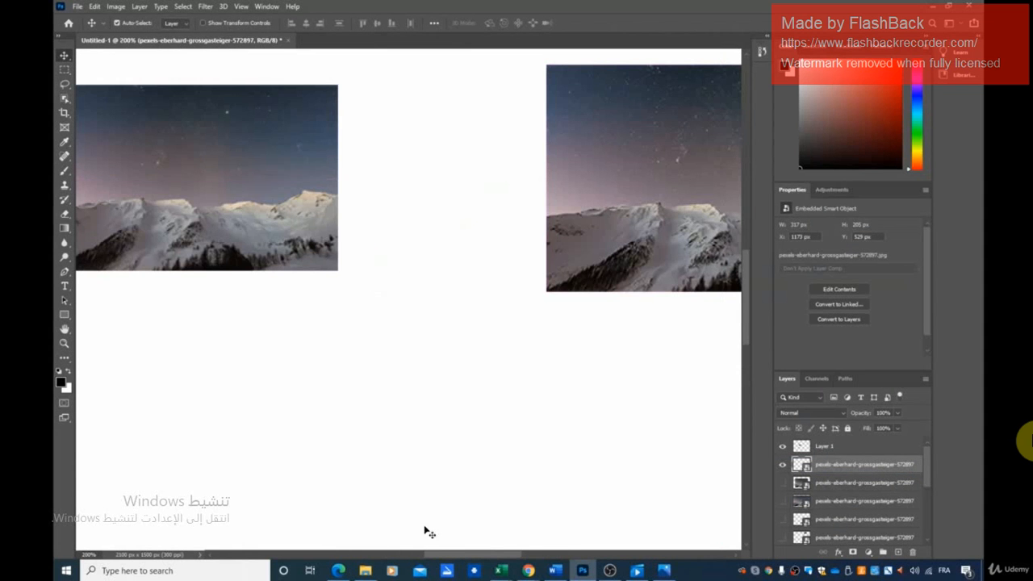
{"action": "mouse_move", "coordinate": [433, 555]}
{"action": "left_mouse_down"}
{"action": "mouse_move", "coordinate": [380, 555]}
{"action": "mouse_move", "coordinate": [447, 555]}
{"action": "left_mouse_up"}
{"action": "scroll", "coordinate": [385, 452], "scroll_direction": "up", "scroll_amount": 1}
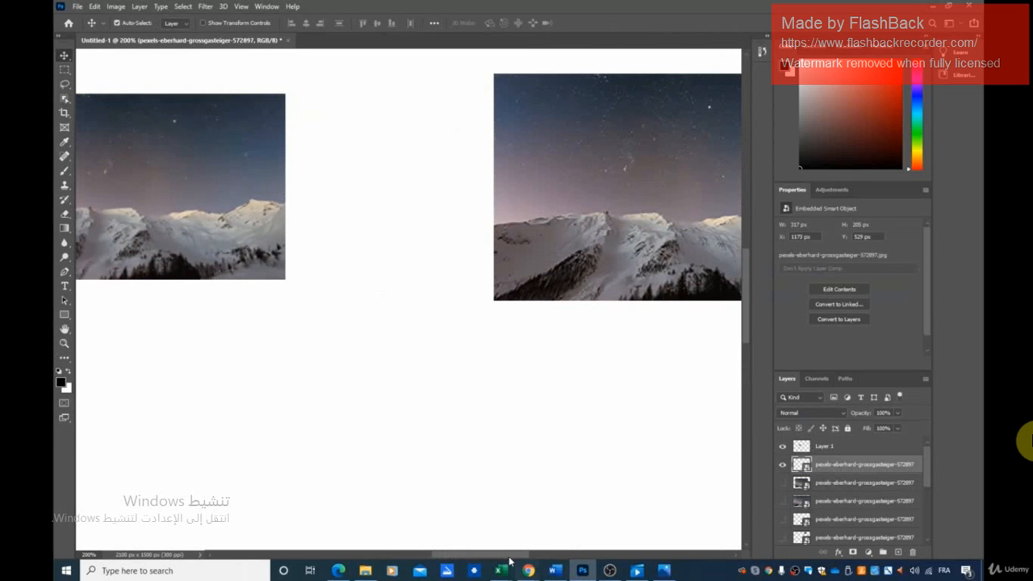
{"action": "left_click_drag", "start_coordinate": [534, 557], "coordinate": [495, 559]}
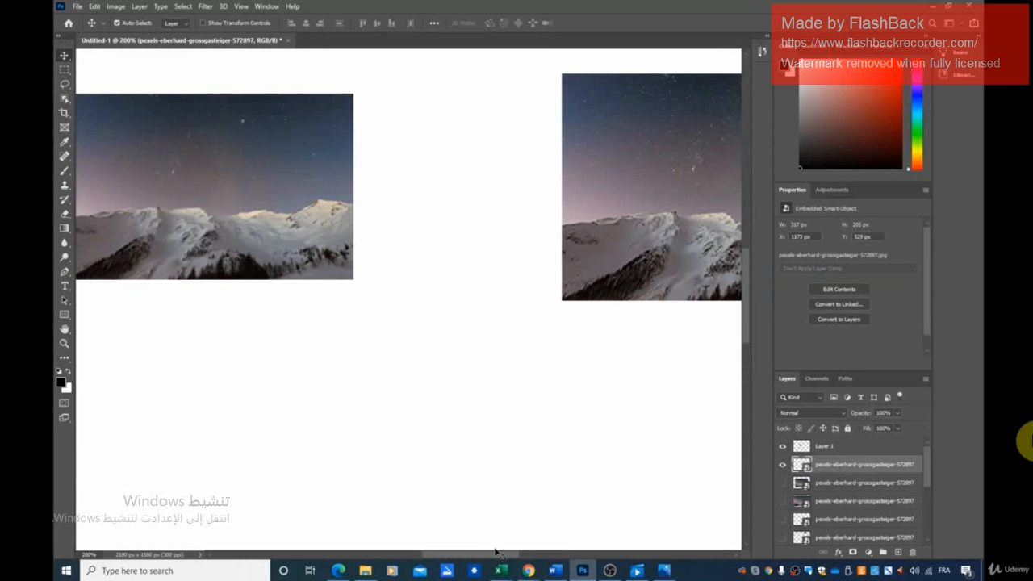
{"action": "left_click_drag", "start_coordinate": [489, 556], "coordinate": [549, 557]}
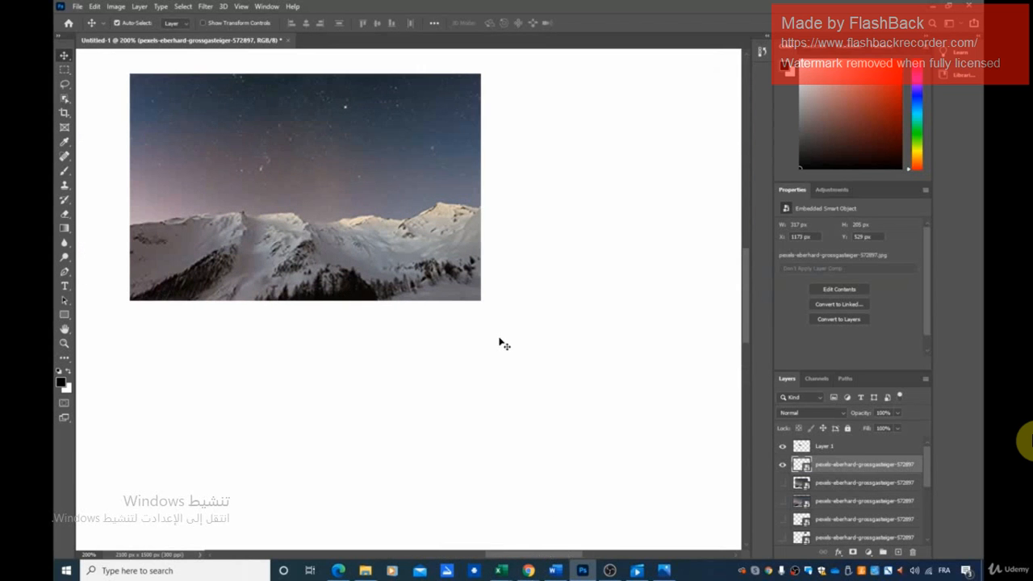
{"action": "left_click_drag", "start_coordinate": [498, 339], "coordinate": [491, 344]}
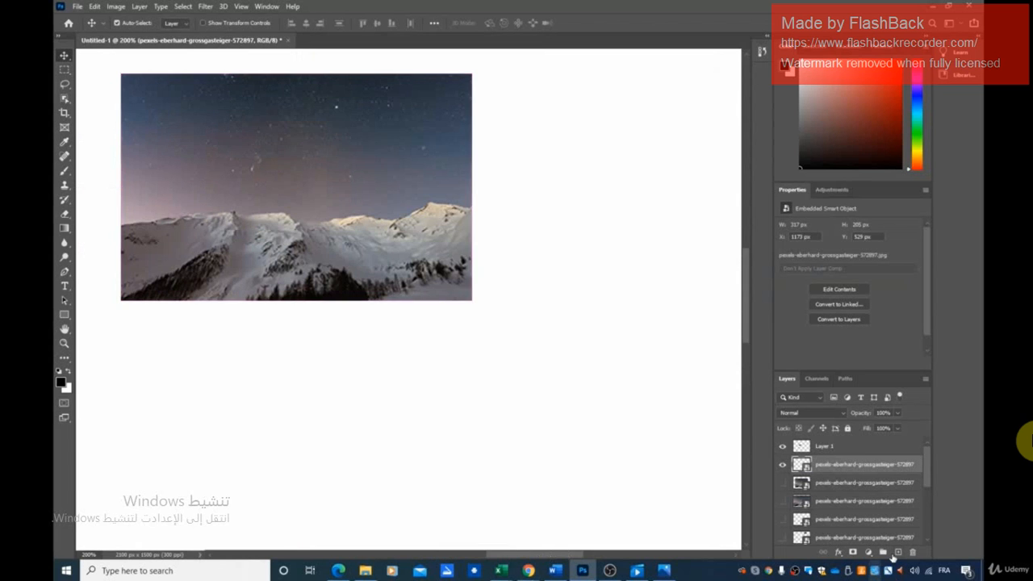
Hide Layer 1 so that only the small smart-object photo is shown on the canvas
{"action": "key", "text": "ctrl+minus"}
{"action": "key", "text": "ctrl+minus"}
{"action": "key", "text": "ctrl+minus"}
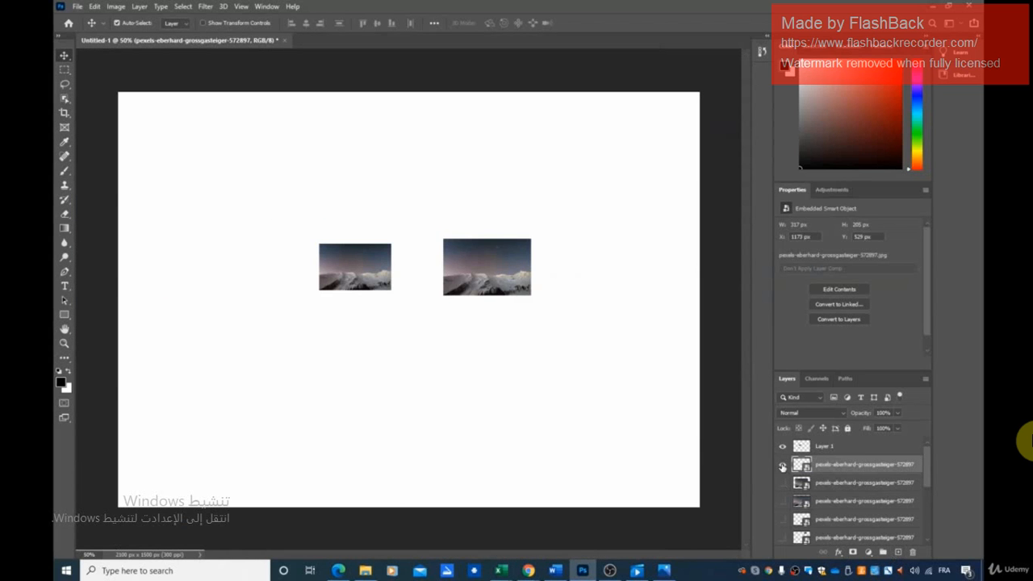
{"action": "left_click", "coordinate": [782, 465]}
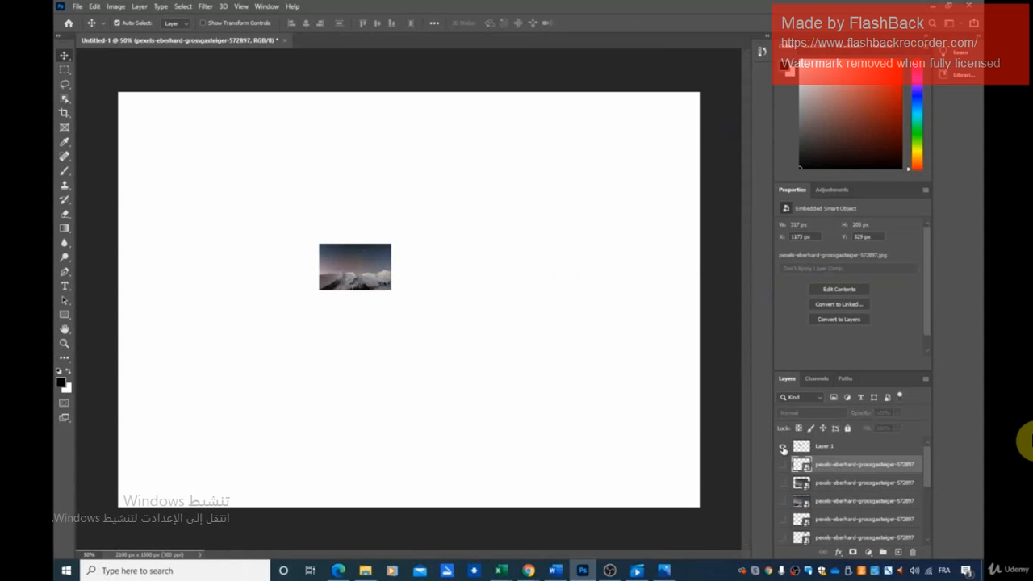
{"action": "left_click", "coordinate": [782, 446]}
{"action": "left_click", "coordinate": [782, 464]}
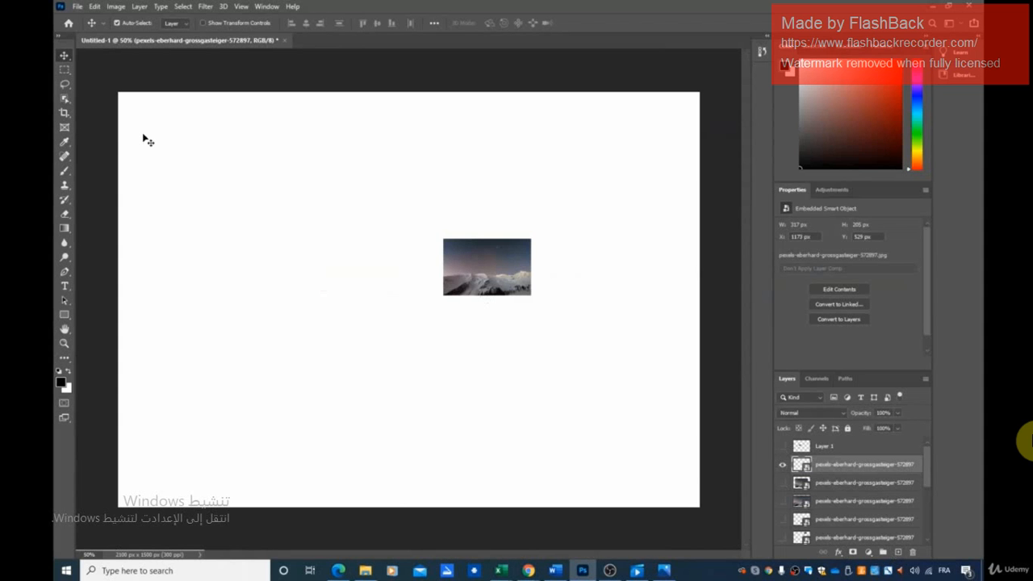
Enlarge the smart-object photo with Free Transform to about 6.41% scale, positioned to fill most of the canvas, and apply it
{"action": "key", "text": "ctrl"}
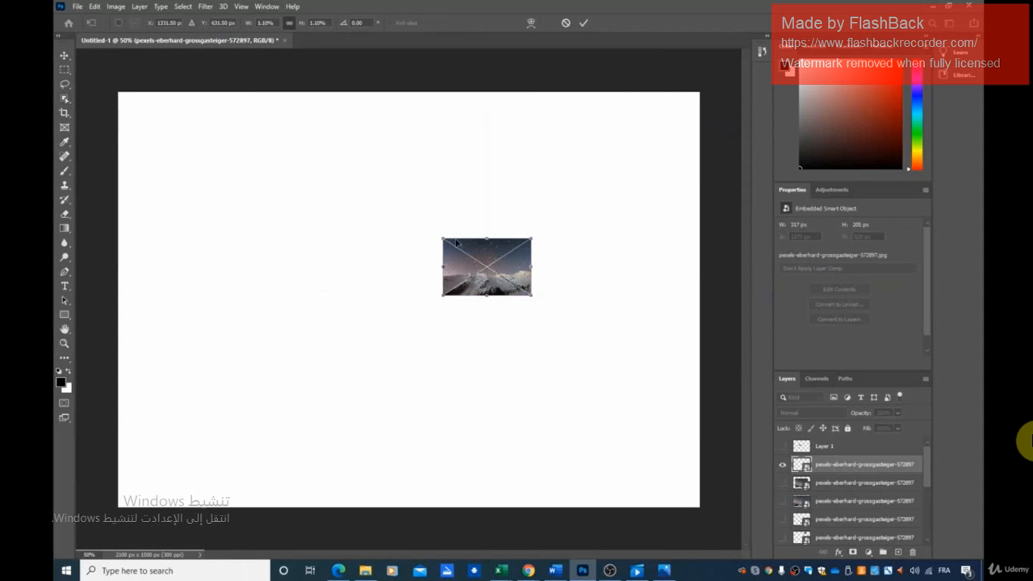
{"action": "key", "text": "ctrl+t"}
{"action": "left_click_drag", "start_coordinate": [443, 239], "coordinate": [223, 97]}
{"action": "left_click_drag", "start_coordinate": [271, 188], "coordinate": [215, 209]}
{"action": "left_click_drag", "start_coordinate": [473, 314], "coordinate": [667, 463]}
{"action": "left_click_drag", "start_coordinate": [556, 371], "coordinate": [521, 389]}
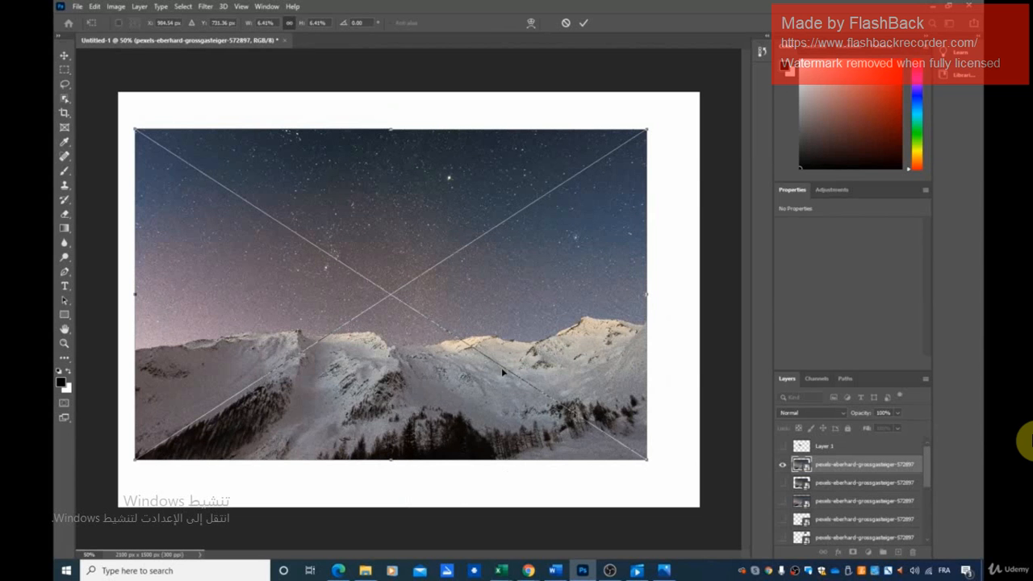
{"action": "left_click", "coordinate": [782, 466]}
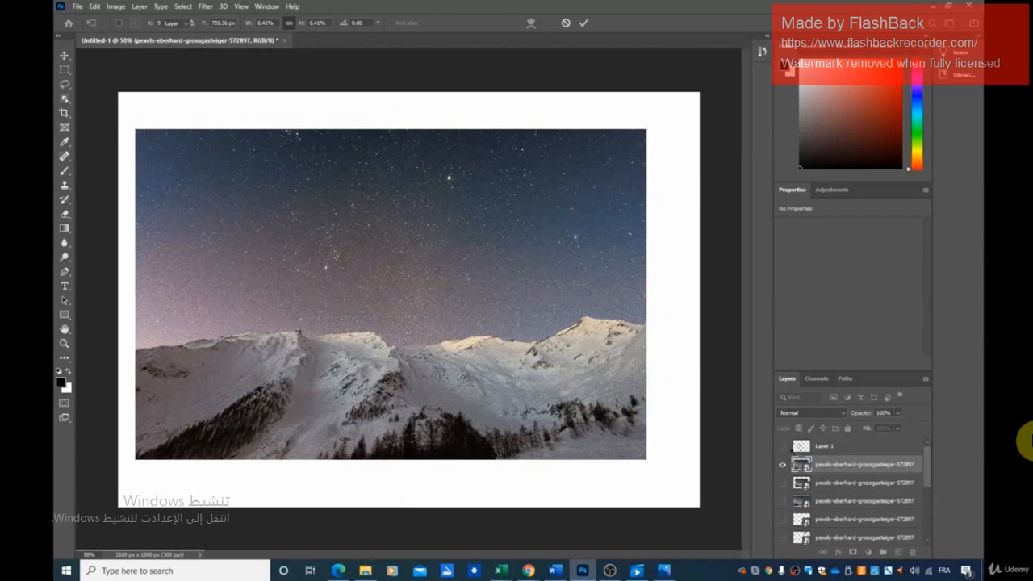
Hide the enlarged smart-object photo, then select Layer 1 and make it visible
{"action": "left_click", "coordinate": [782, 467]}
{"action": "left_click", "coordinate": [802, 448]}
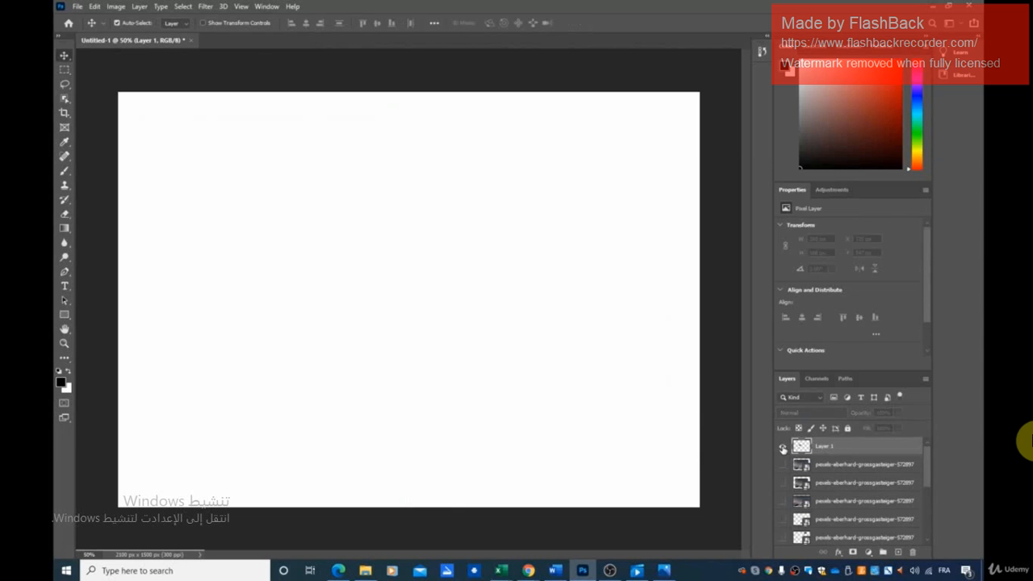
{"action": "left_click", "coordinate": [782, 446]}
Move Layer 1 near the canvas's upper-left corner and enlarge it with Free Transform to about 1781 by 1151 px at X 101 px, Y 151 px
{"action": "left_click_drag", "start_coordinate": [353, 265], "coordinate": [201, 148]}
{"action": "key", "text": "ctrl+t"}
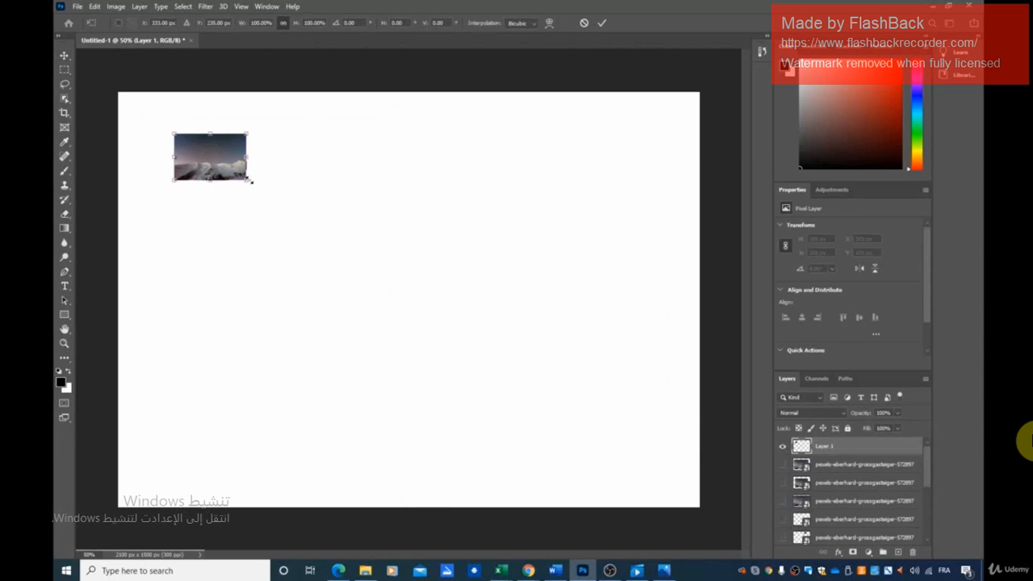
{"action": "left_click_drag", "start_coordinate": [248, 180], "coordinate": [649, 476]}
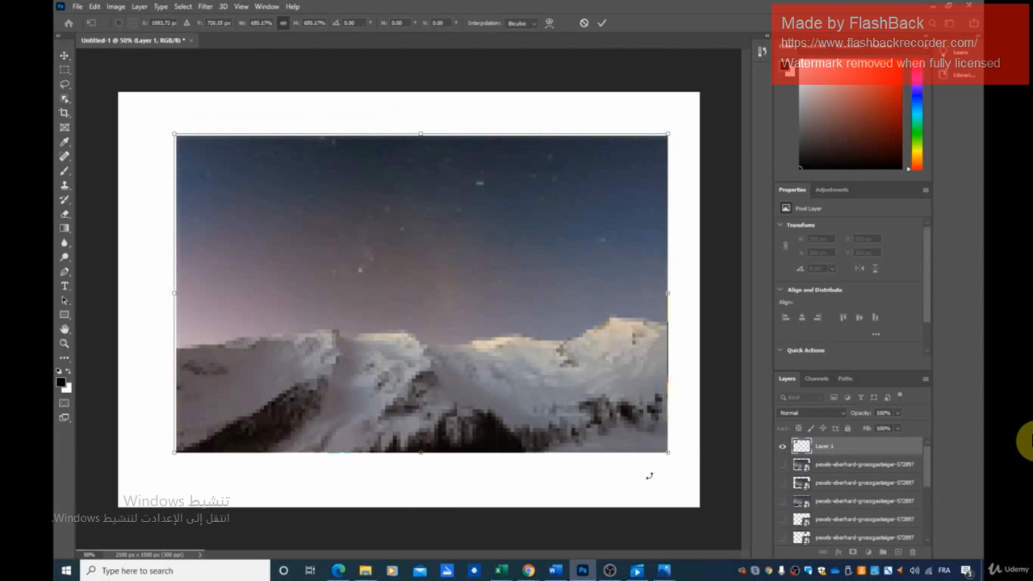
{"action": "left_click_drag", "start_coordinate": [385, 305], "coordinate": [374, 309]}
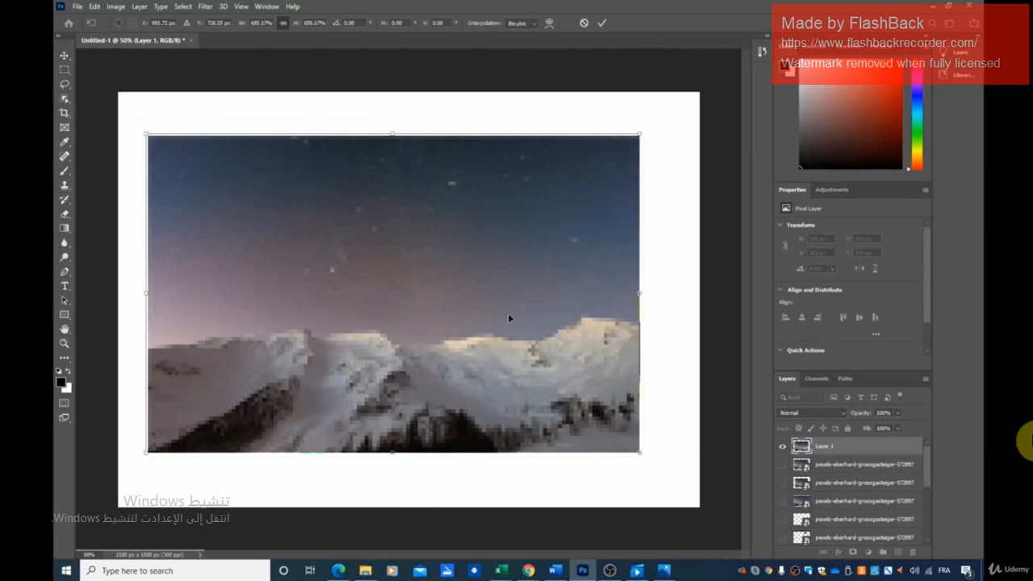
{"action": "key", "text": "Return"}
Compare the enlarged Layer 1 and smart-object photos by alternately showing and hiding their layers
{"action": "left_click", "coordinate": [782, 466]}
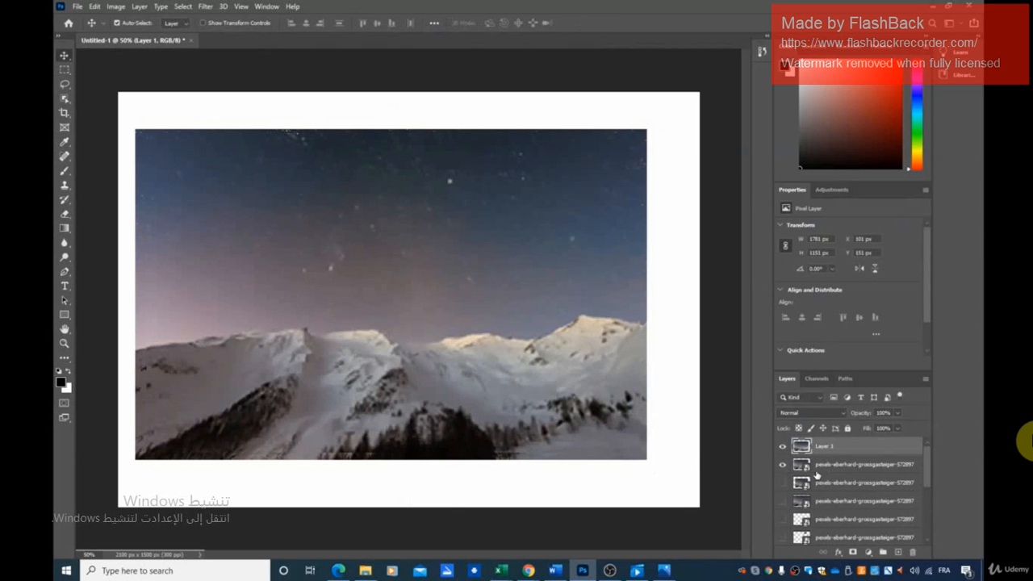
{"action": "left_click", "coordinate": [782, 447]}
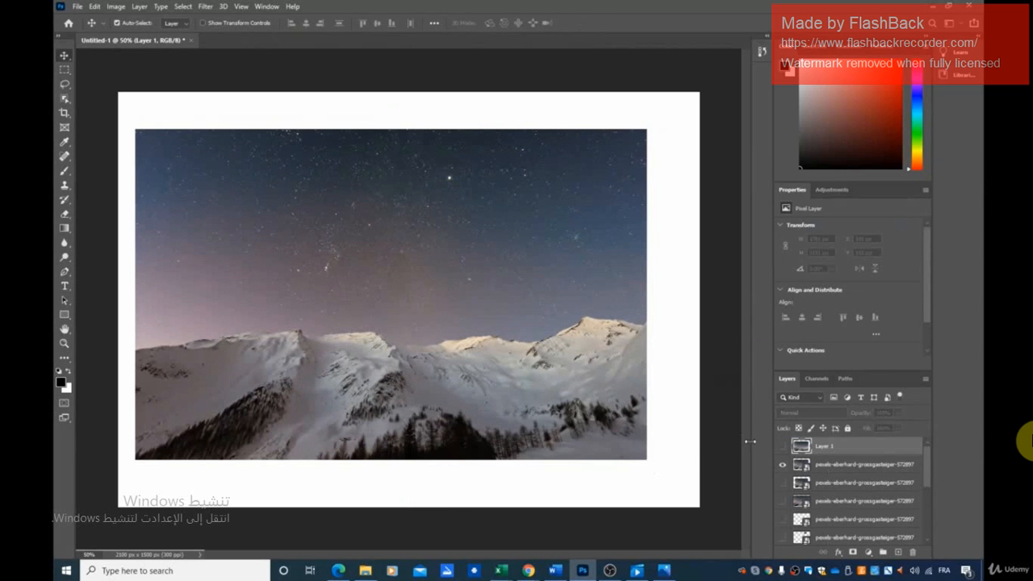
{"action": "left_click", "coordinate": [782, 465]}
{"action": "left_click", "coordinate": [781, 446]}
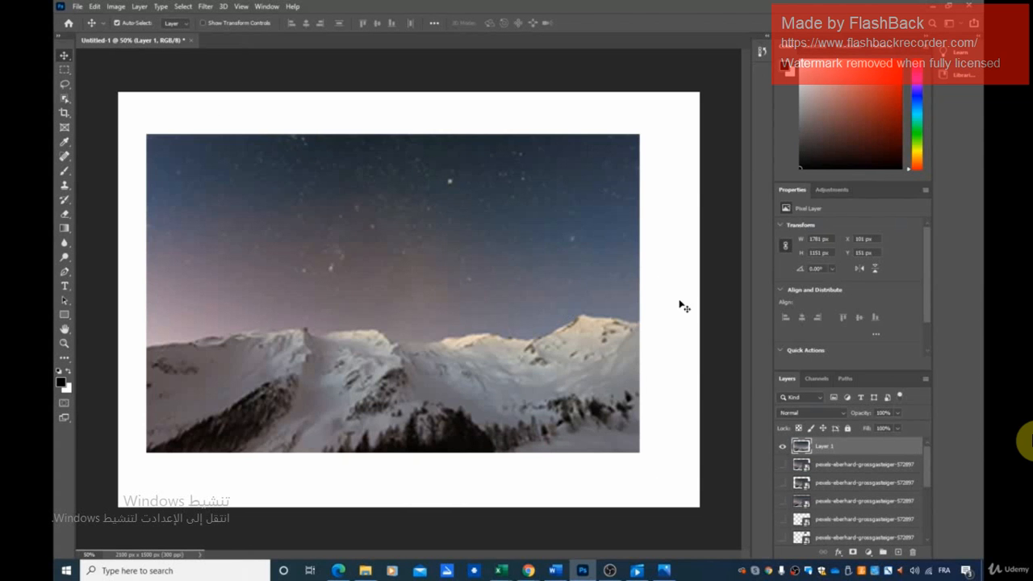
{"action": "left_click", "coordinate": [783, 448]}
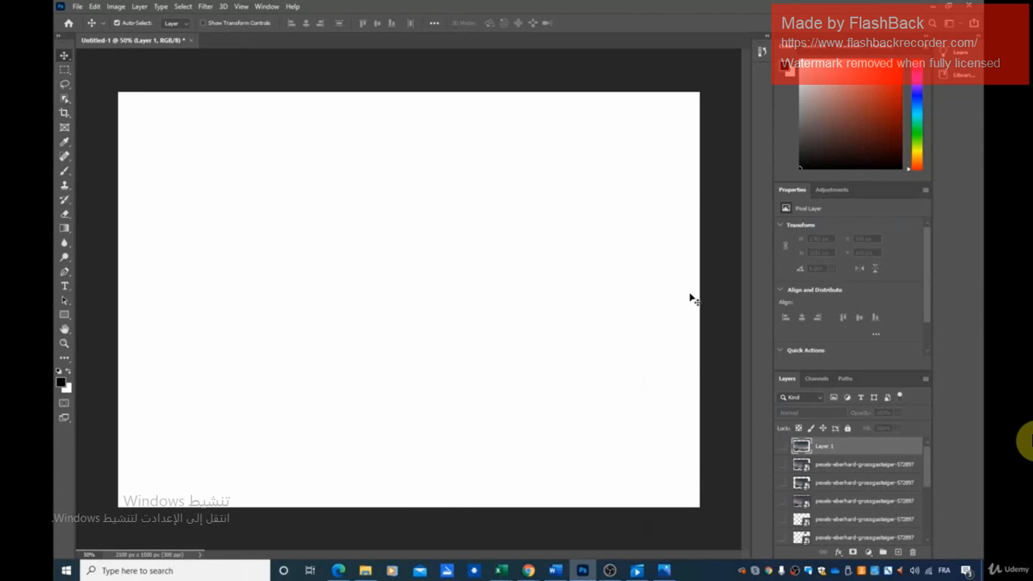
{"action": "left_click", "coordinate": [783, 465]}
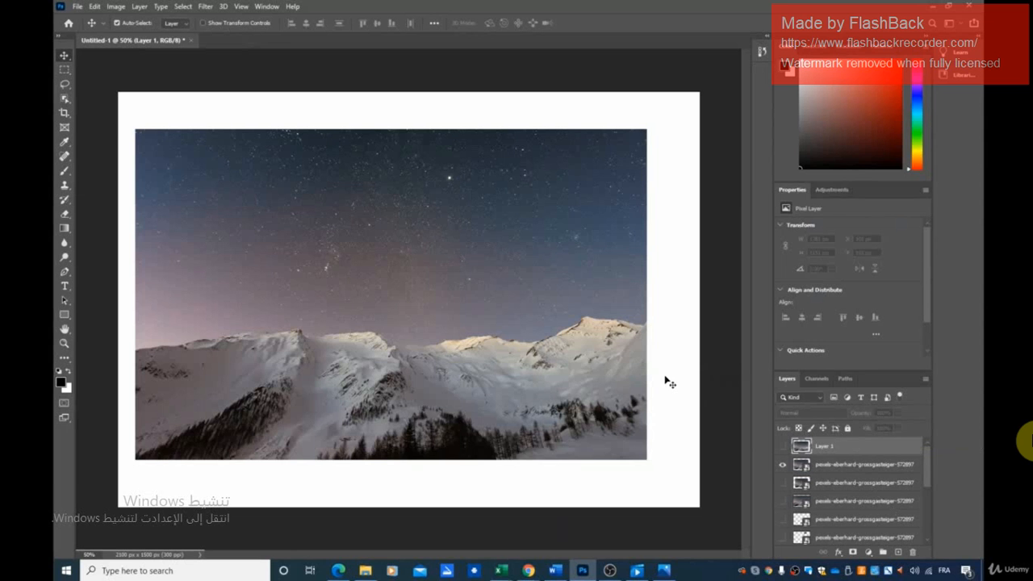
Clear the enlarged comparison photos from the canvas and show all the small smart-object copies forming the smiley face
{"action": "key", "text": "Delete"}
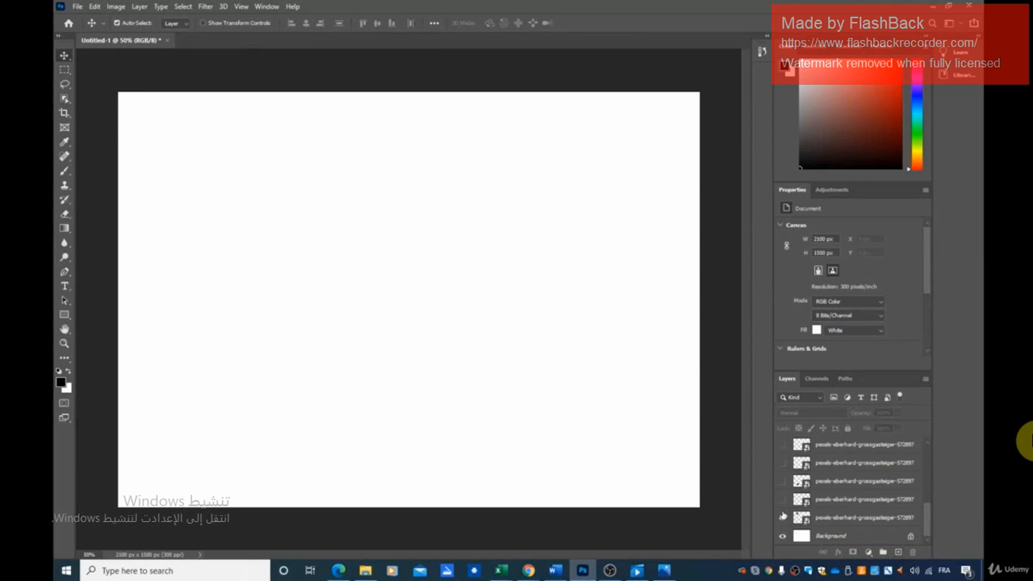
{"action": "left_click_drag", "start_coordinate": [782, 517], "coordinate": [781, 445]}
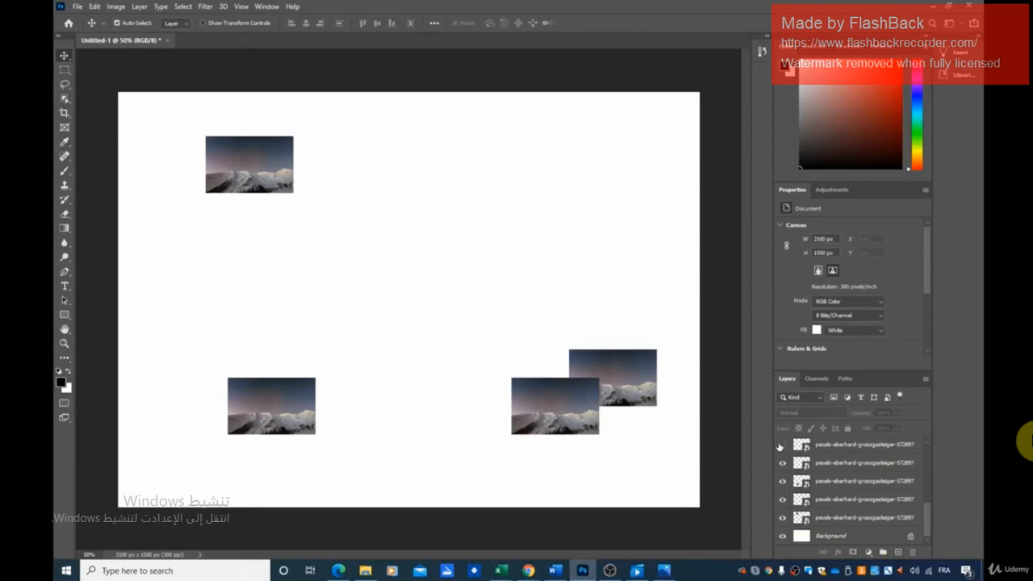
{"action": "left_click_drag", "start_coordinate": [788, 501], "coordinate": [781, 449]}
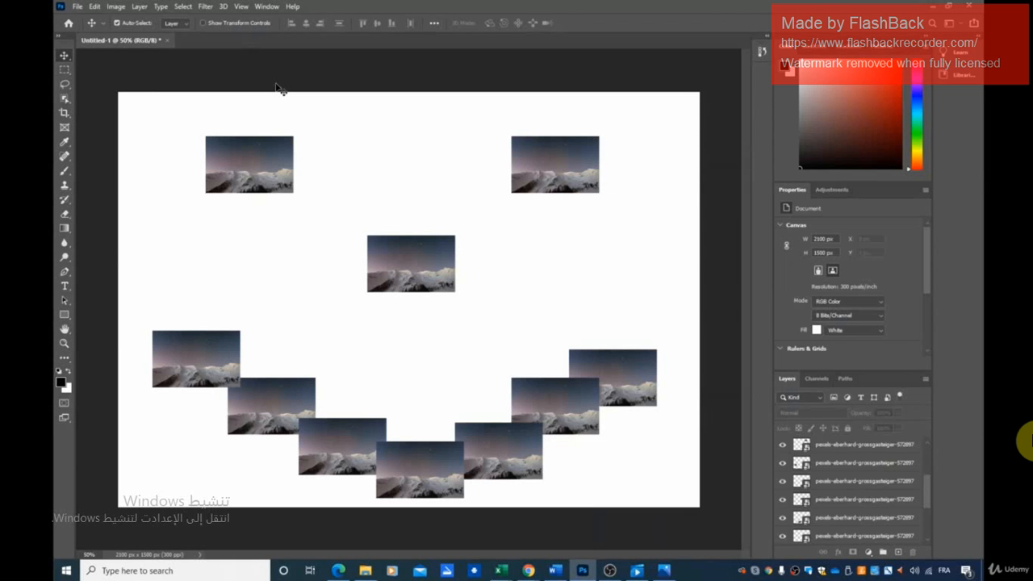
Review the Art & Illustration presets for a new document and close the dialog without creating one
{"action": "left_click", "coordinate": [78, 6]}
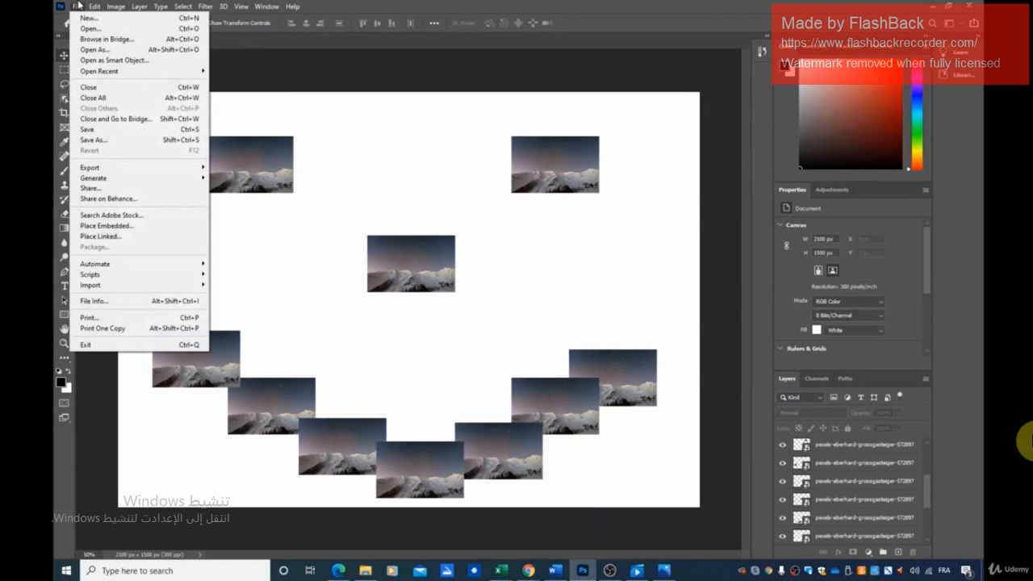
{"action": "left_click", "coordinate": [86, 19]}
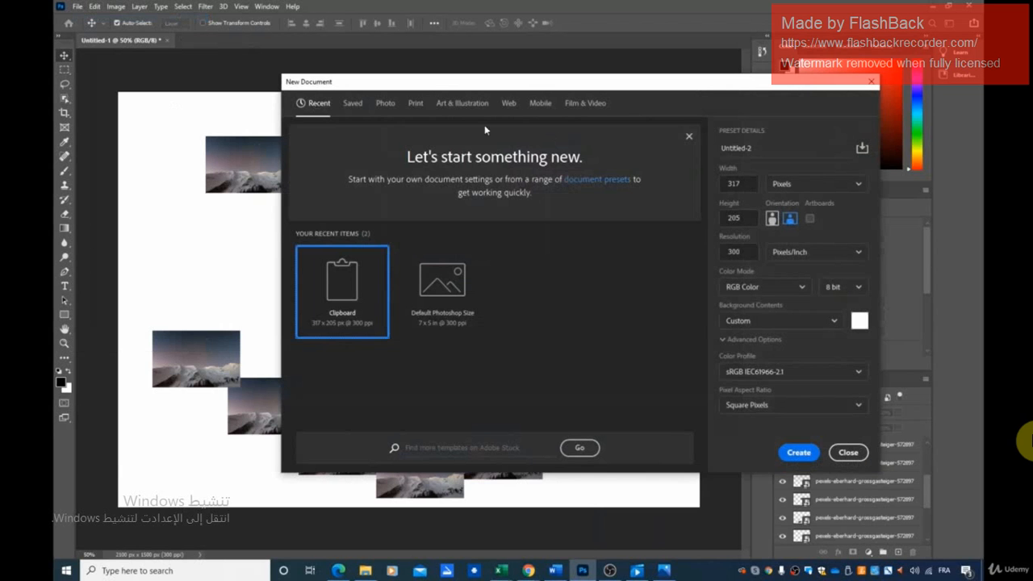
{"action": "left_click", "coordinate": [451, 105]}
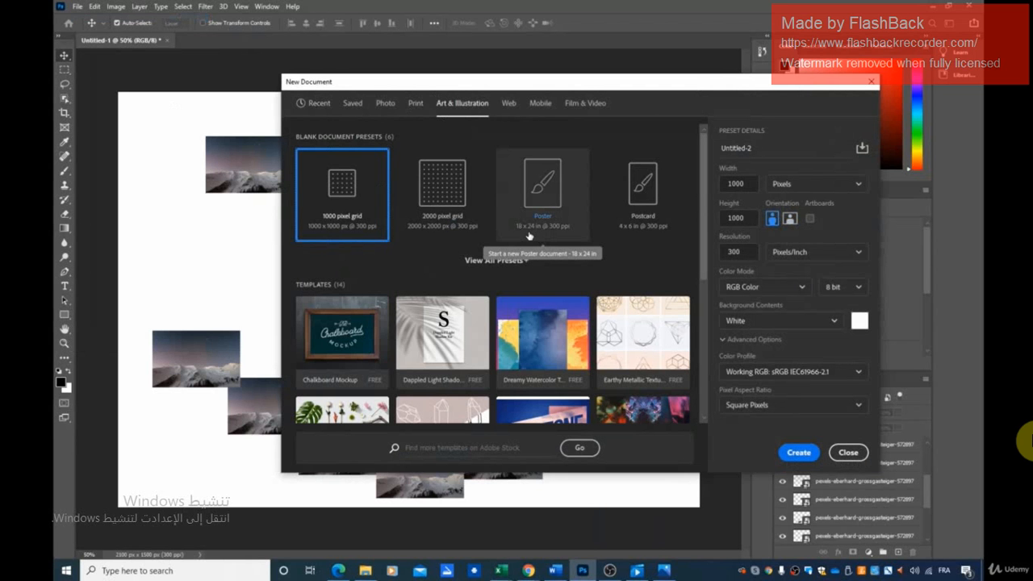
{"action": "left_click", "coordinate": [870, 84]}
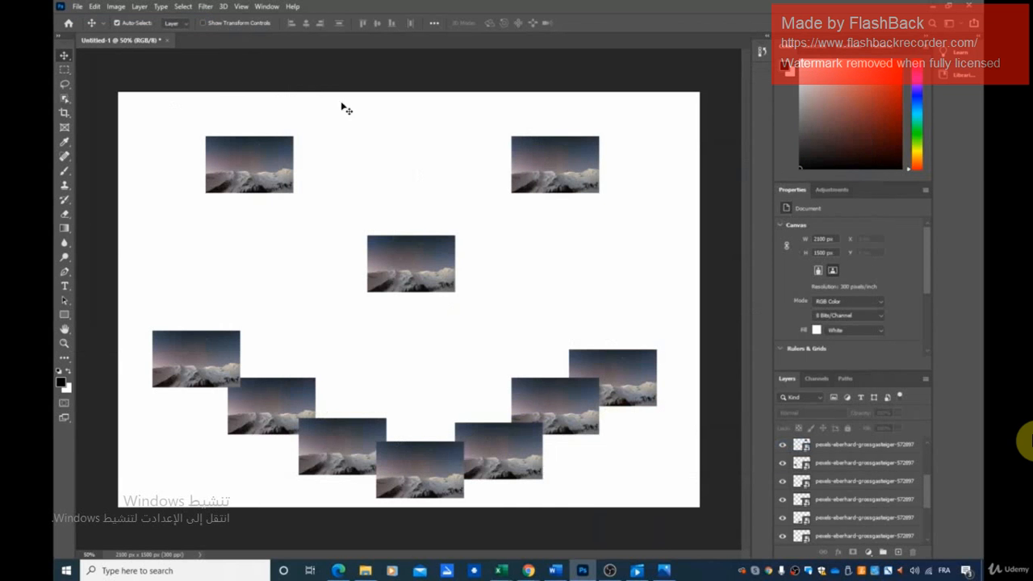
Bring up the Canvas Size settings and switch the new width and height units to inches
{"action": "left_click", "coordinate": [115, 7]}
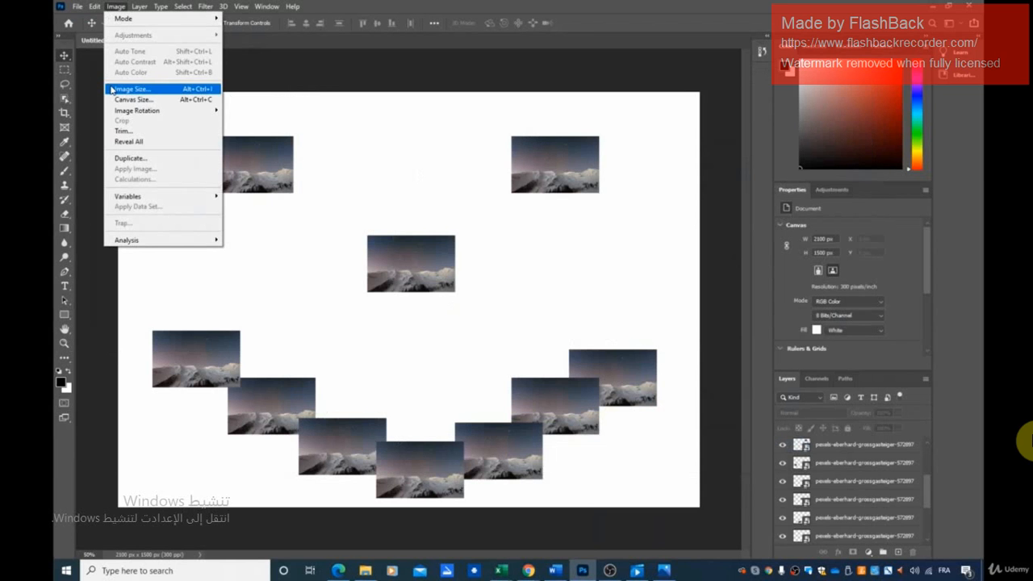
{"action": "left_click", "coordinate": [160, 103]}
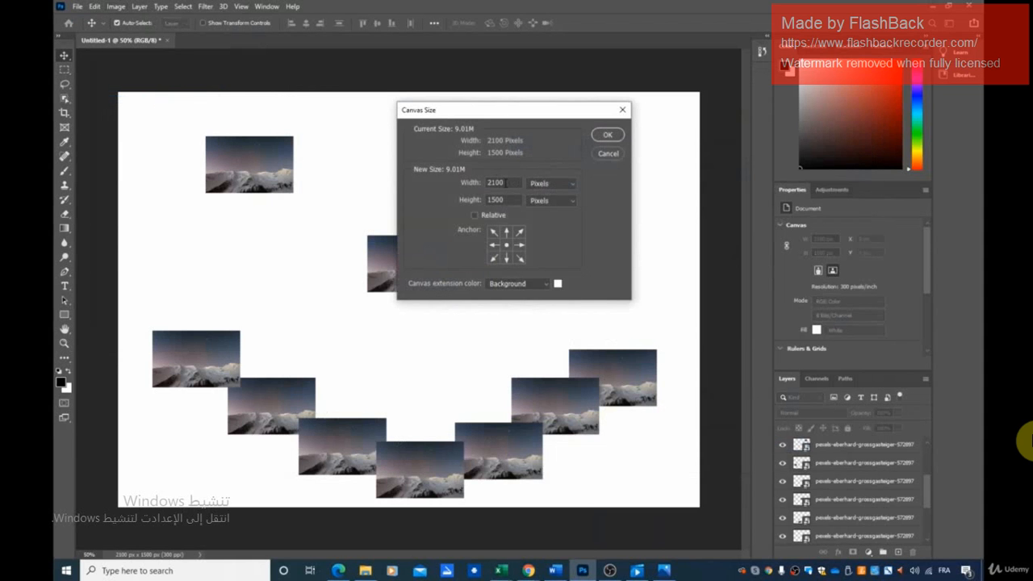
{"action": "double_click", "coordinate": [505, 183]}
{"action": "left_click", "coordinate": [572, 186]}
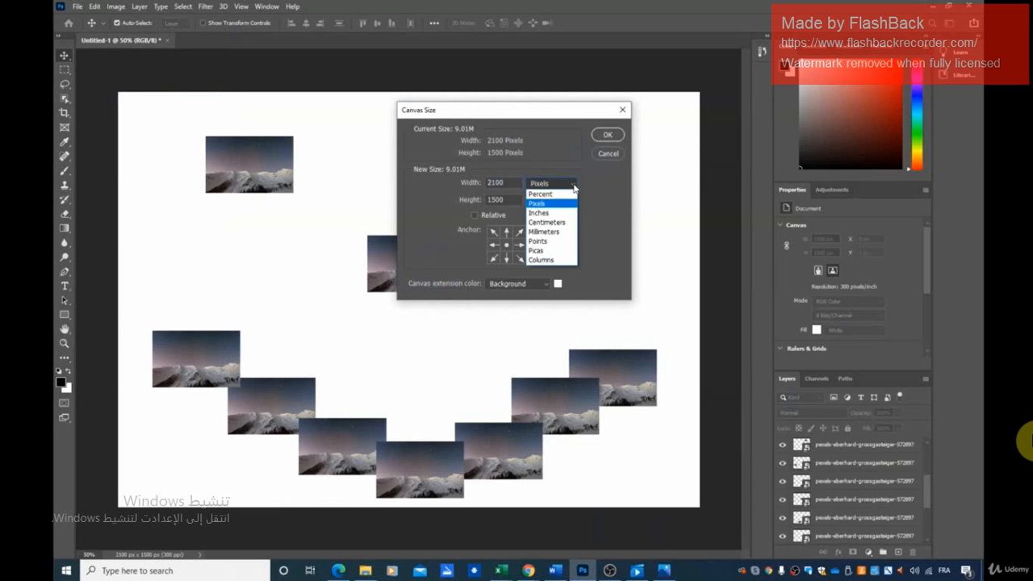
{"action": "left_click", "coordinate": [562, 213]}
{"action": "left_click", "coordinate": [575, 201]}
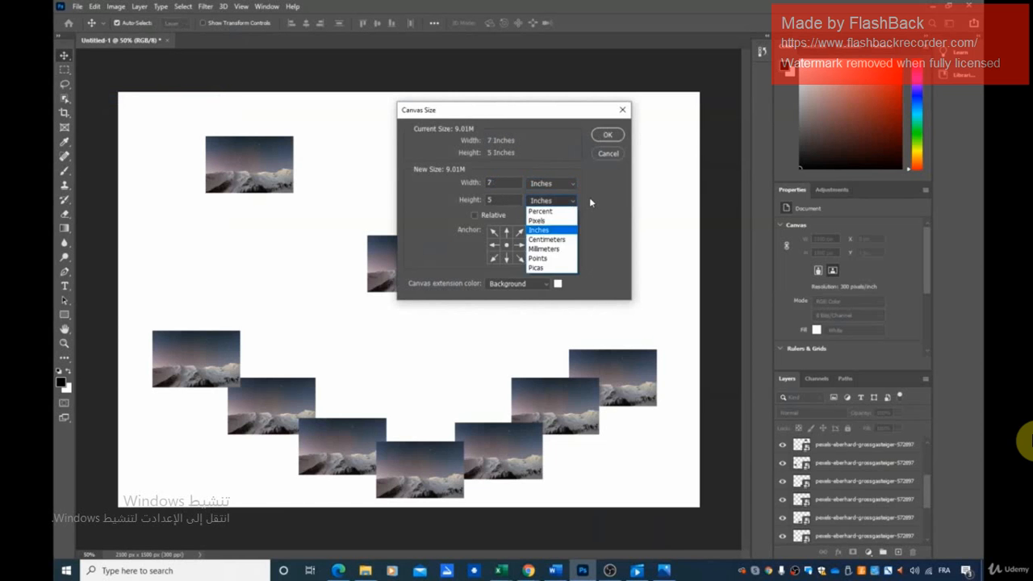
{"action": "left_click", "coordinate": [591, 199]}
Enlarge the canvas to 18 inches wide by 24 inches high and bring the whole page into view
{"action": "double_click", "coordinate": [504, 185]}
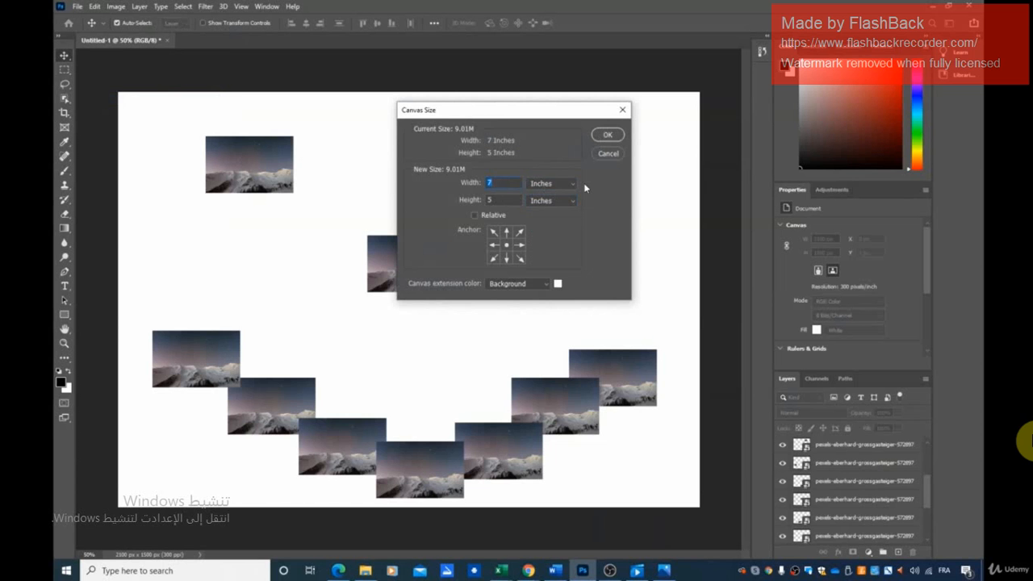
{"action": "type", "text": "18"}
{"action": "double_click", "coordinate": [505, 201]}
{"action": "type", "text": "24"}
{"action": "left_click", "coordinate": [606, 136]}
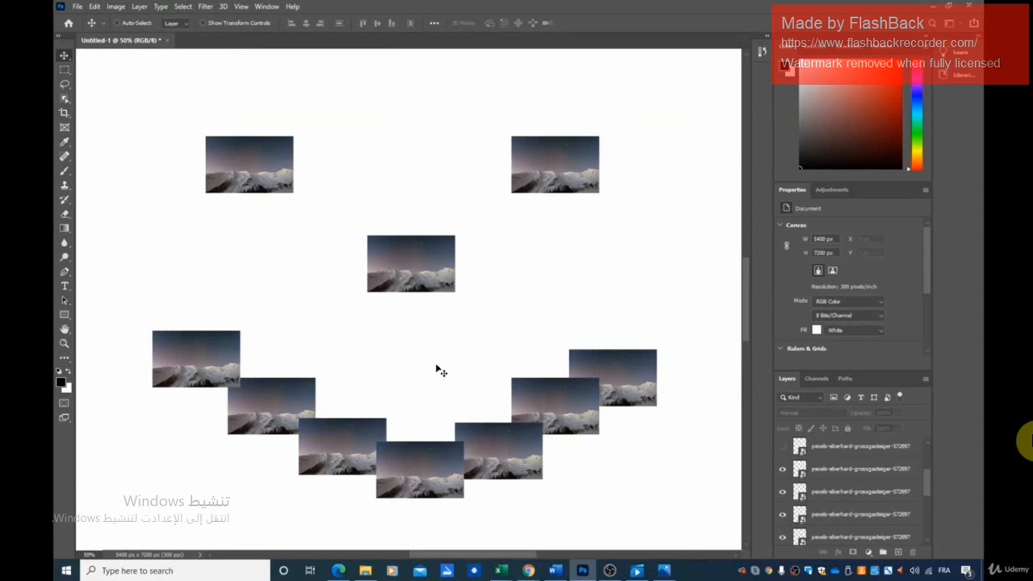
{"action": "scroll", "coordinate": [438, 359], "scroll_direction": "right", "scroll_amount": 3}
{"action": "scroll", "coordinate": [589, 365], "scroll_direction": "left", "scroll_amount": 3}
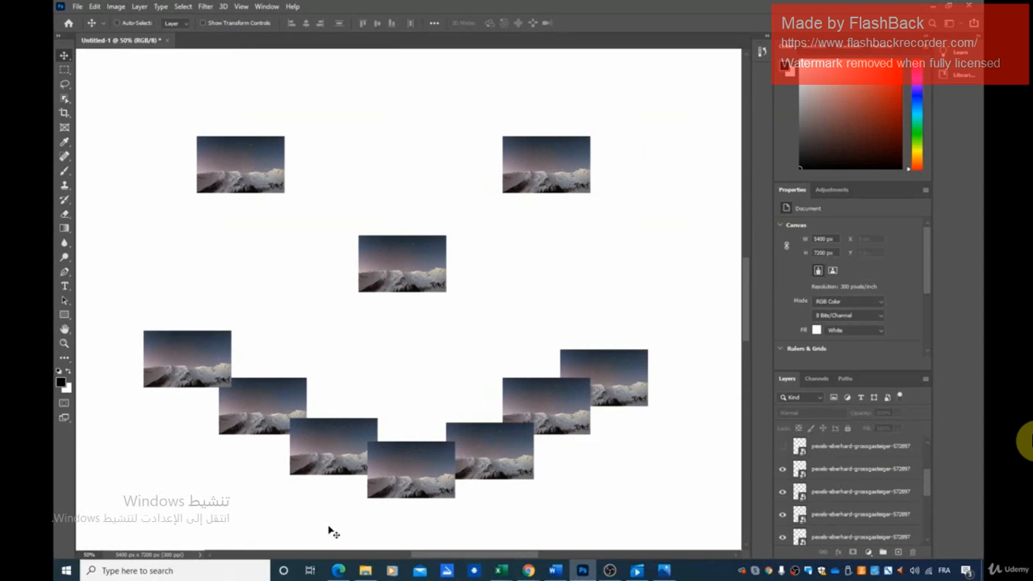
{"action": "key", "text": "ctrl+minus"}
{"action": "key", "text": "ctrl+minus"}
{"action": "key", "text": "ctrl+minus"}
{"action": "key", "text": "ctrl+minus"}
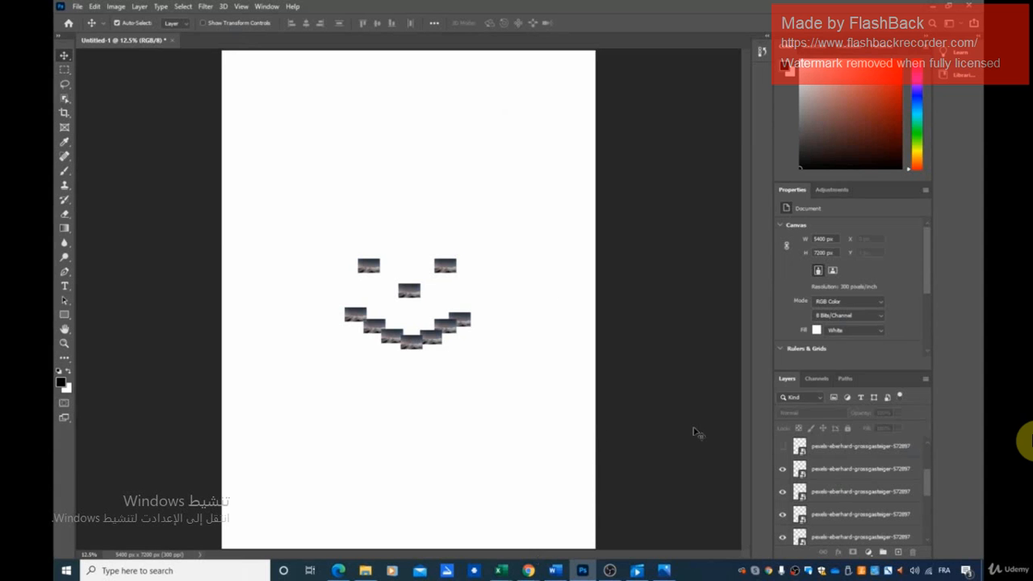
Try to resize the whole image to 24 inches wide with Image Size, keeping proportions linked and automatic resampling at 300 pixels/inch
{"action": "left_click", "coordinate": [114, 7]}
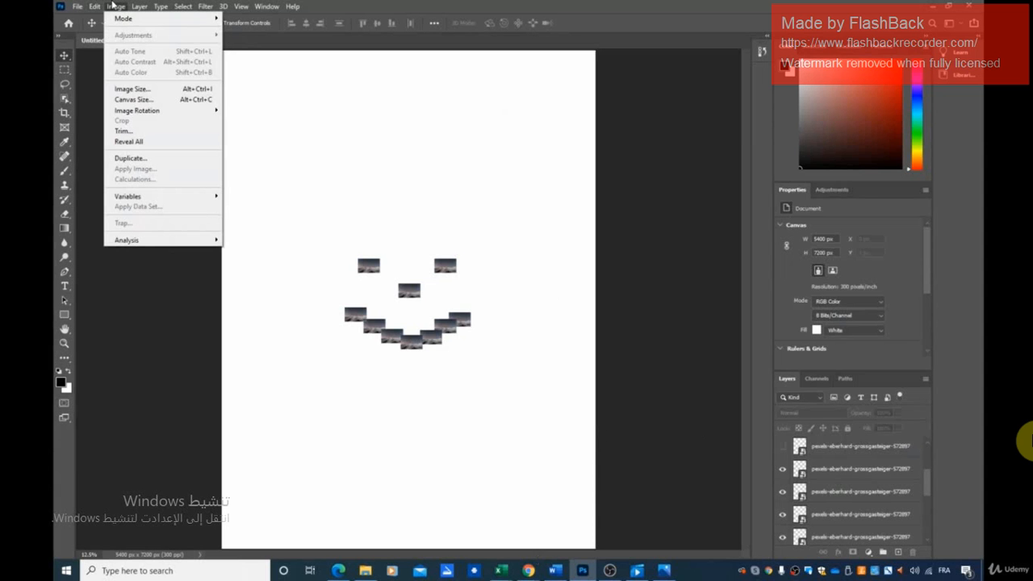
{"action": "left_click", "coordinate": [127, 89]}
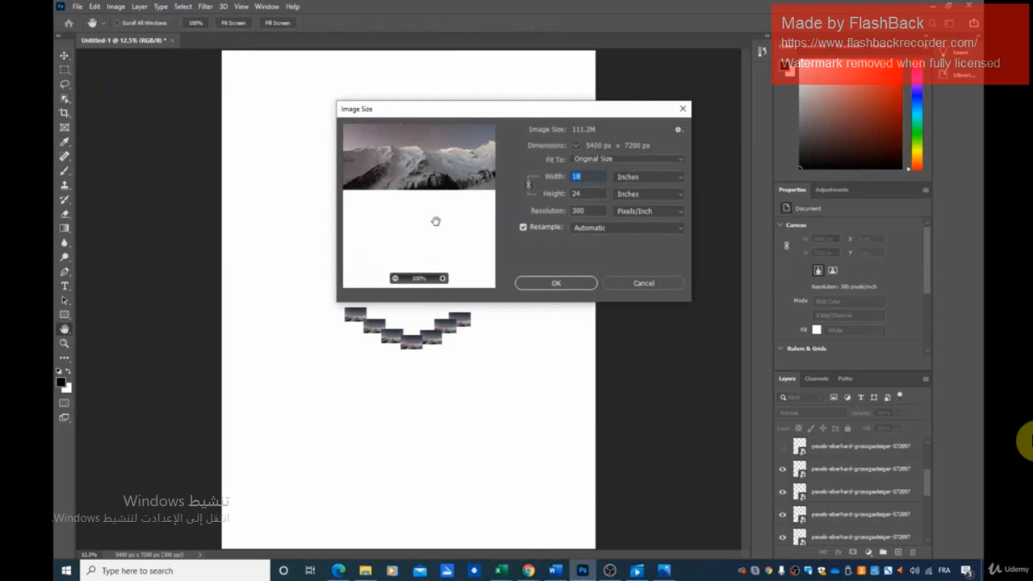
{"action": "scroll", "coordinate": [435, 222], "scroll_direction": "up", "scroll_amount": 1}
{"action": "scroll", "coordinate": [507, 202], "scroll_direction": "down", "scroll_amount": 1}
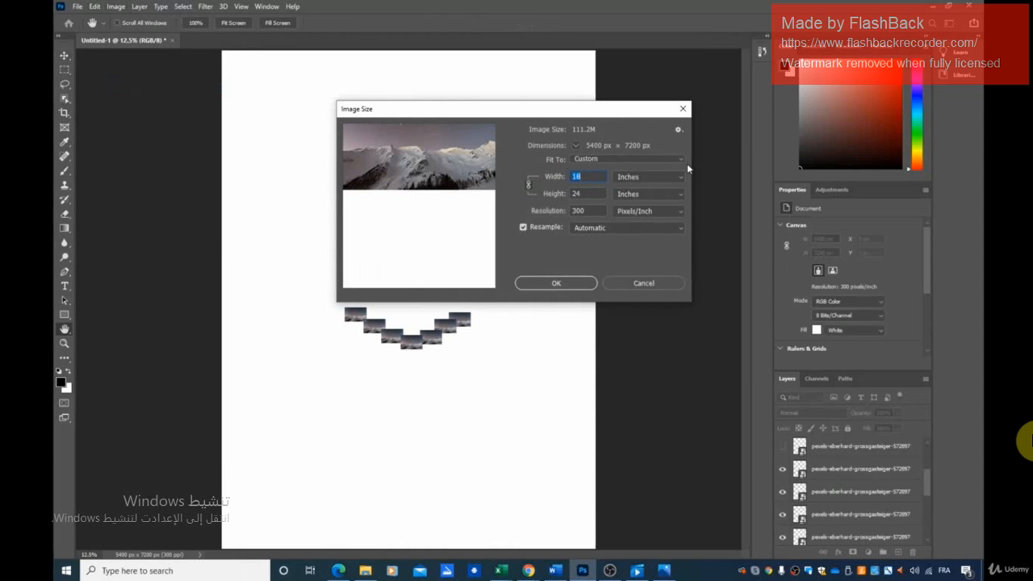
{"action": "type", "text": "24"}
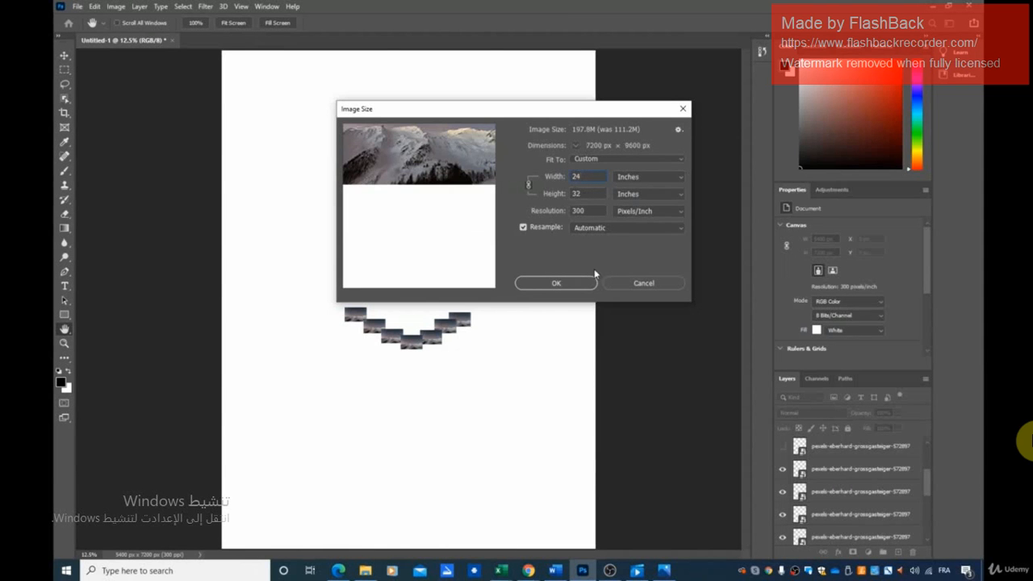
{"action": "left_click", "coordinate": [556, 284]}
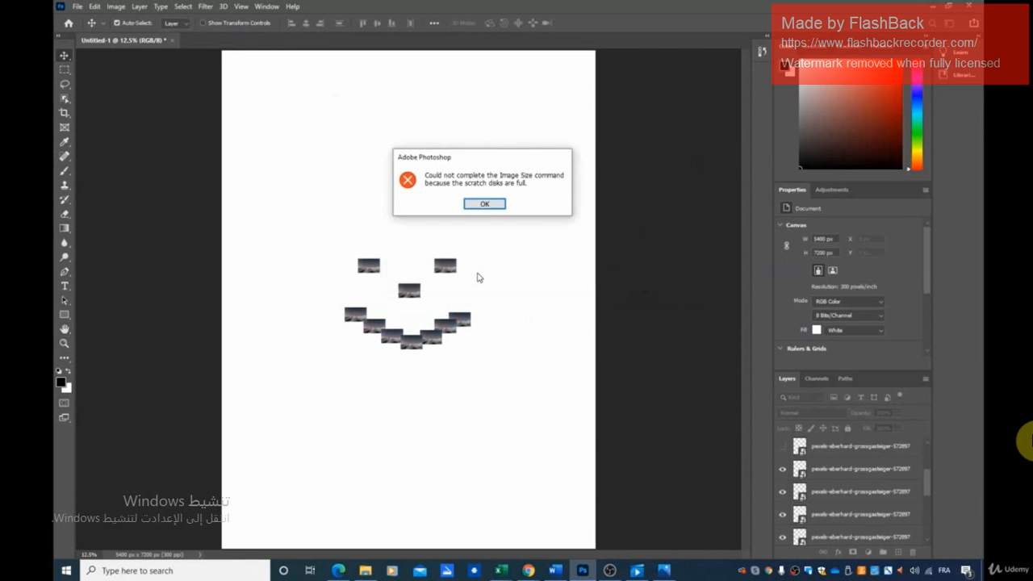
{"action": "left_click", "coordinate": [496, 203]}
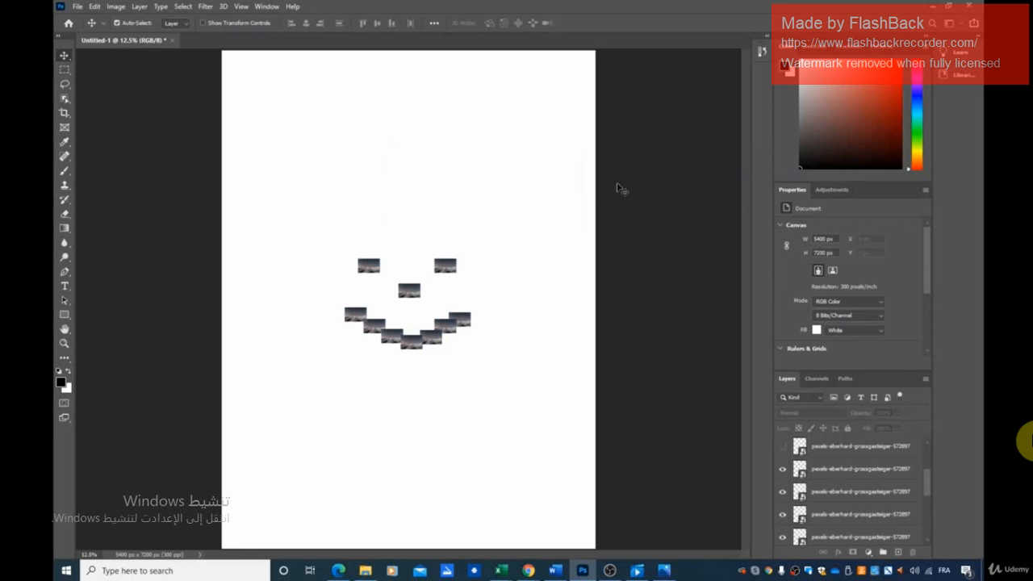
{"action": "key", "text": "ctrl"}
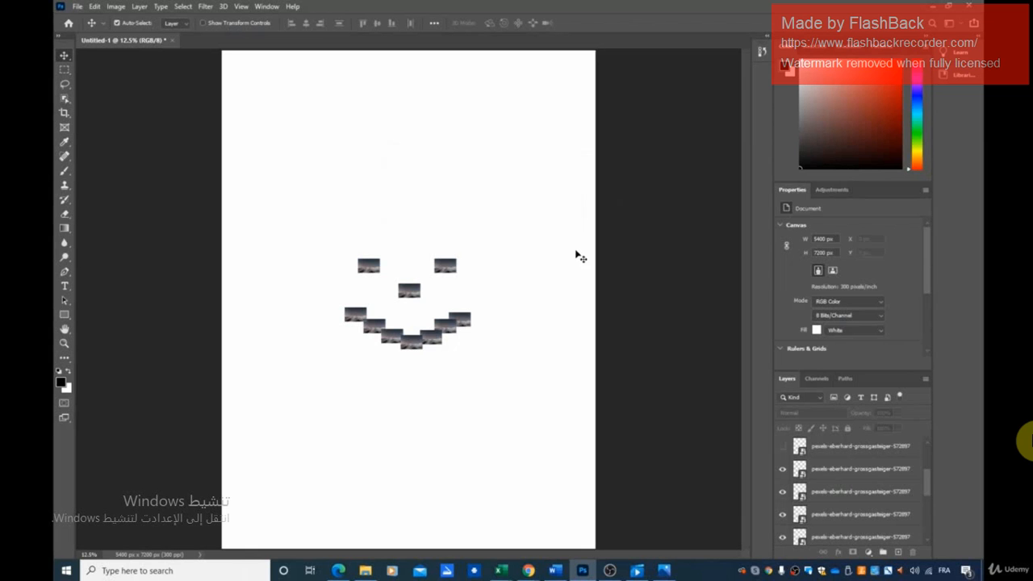